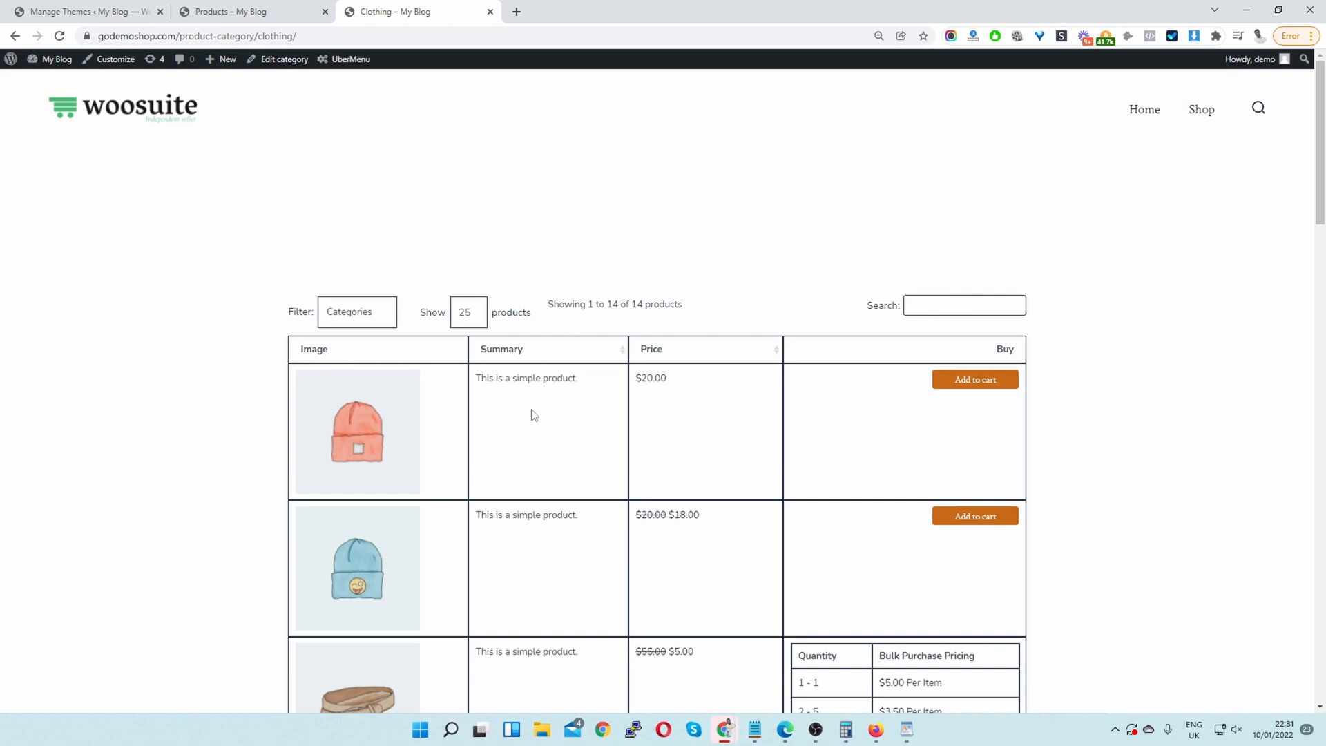
- Examine the product table layout on the store's Clothing category page and on the Shop page
{"action": "scroll", "coordinate": [526, 405], "scroll_direction": "down", "scroll_amount": 15}
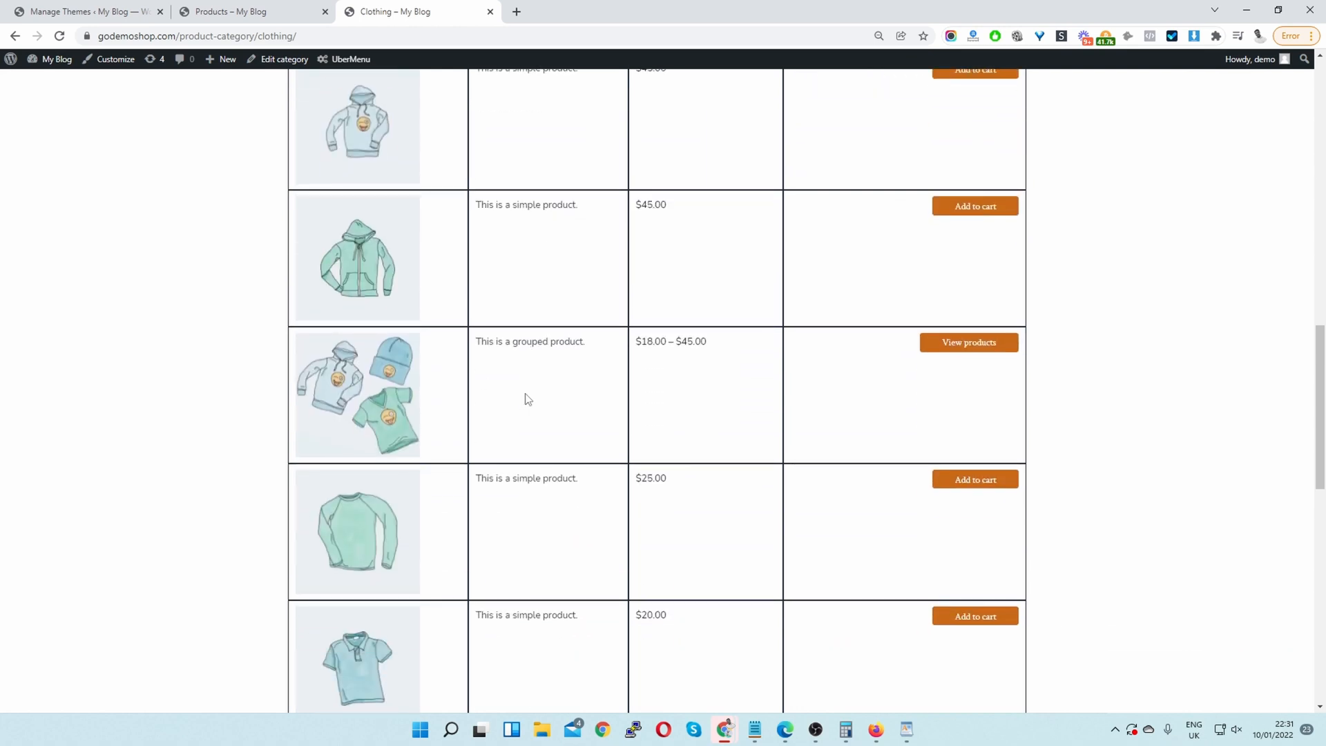
{"action": "scroll", "coordinate": [519, 410], "scroll_direction": "up", "scroll_amount": 15}
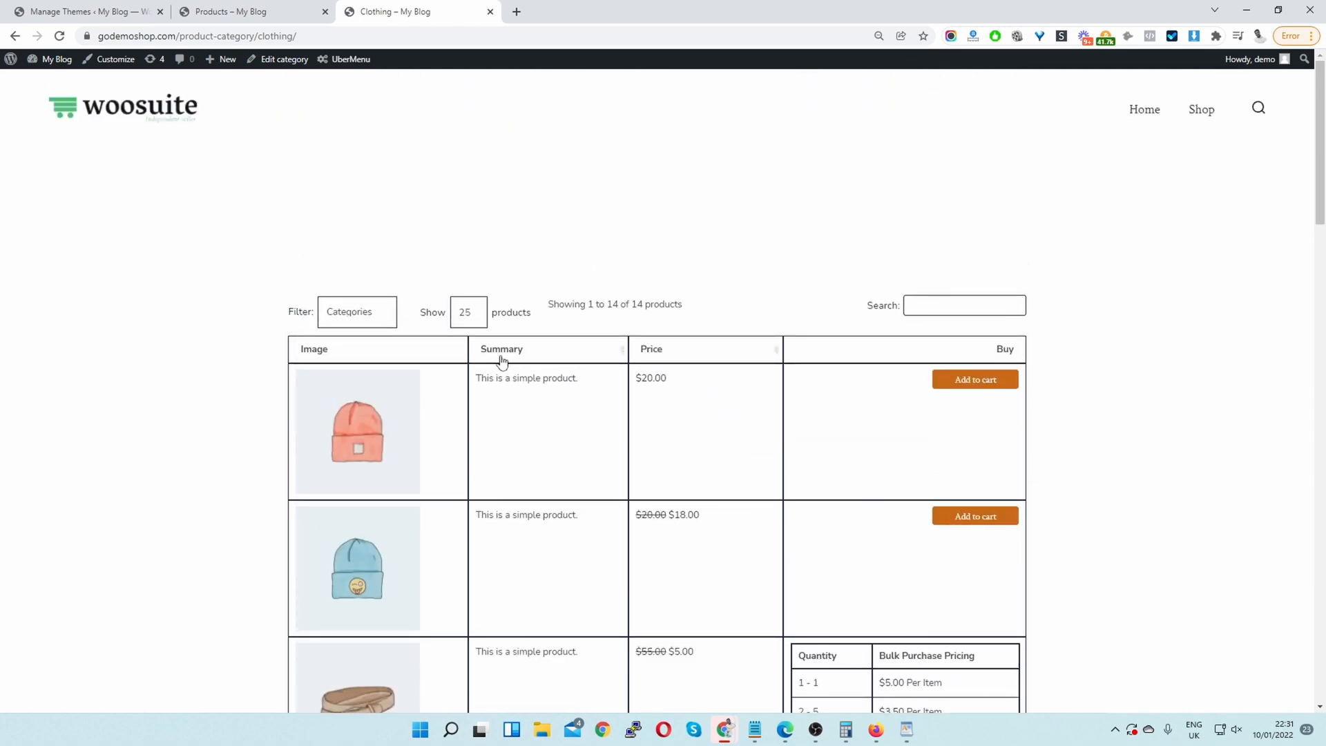
{"action": "left_click", "coordinate": [1200, 114]}
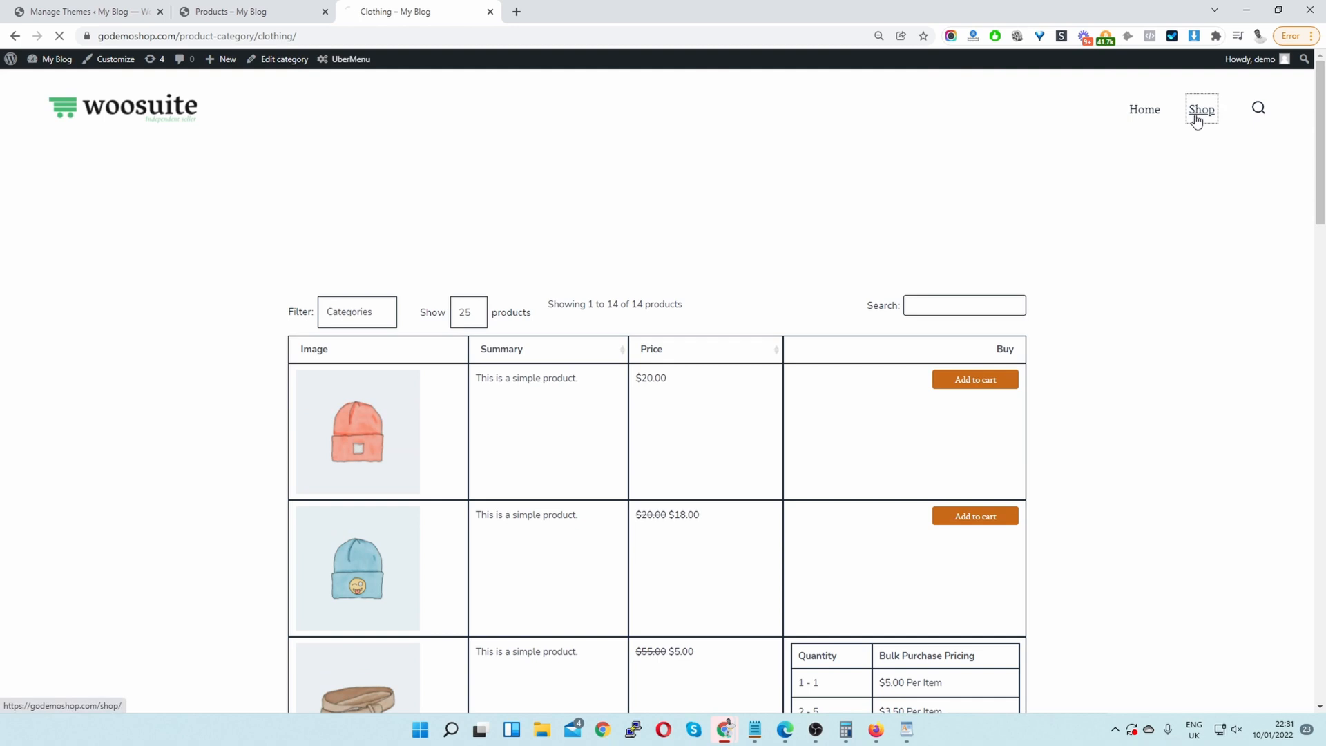
{"action": "scroll", "coordinate": [490, 213], "scroll_direction": "down", "scroll_amount": 3}
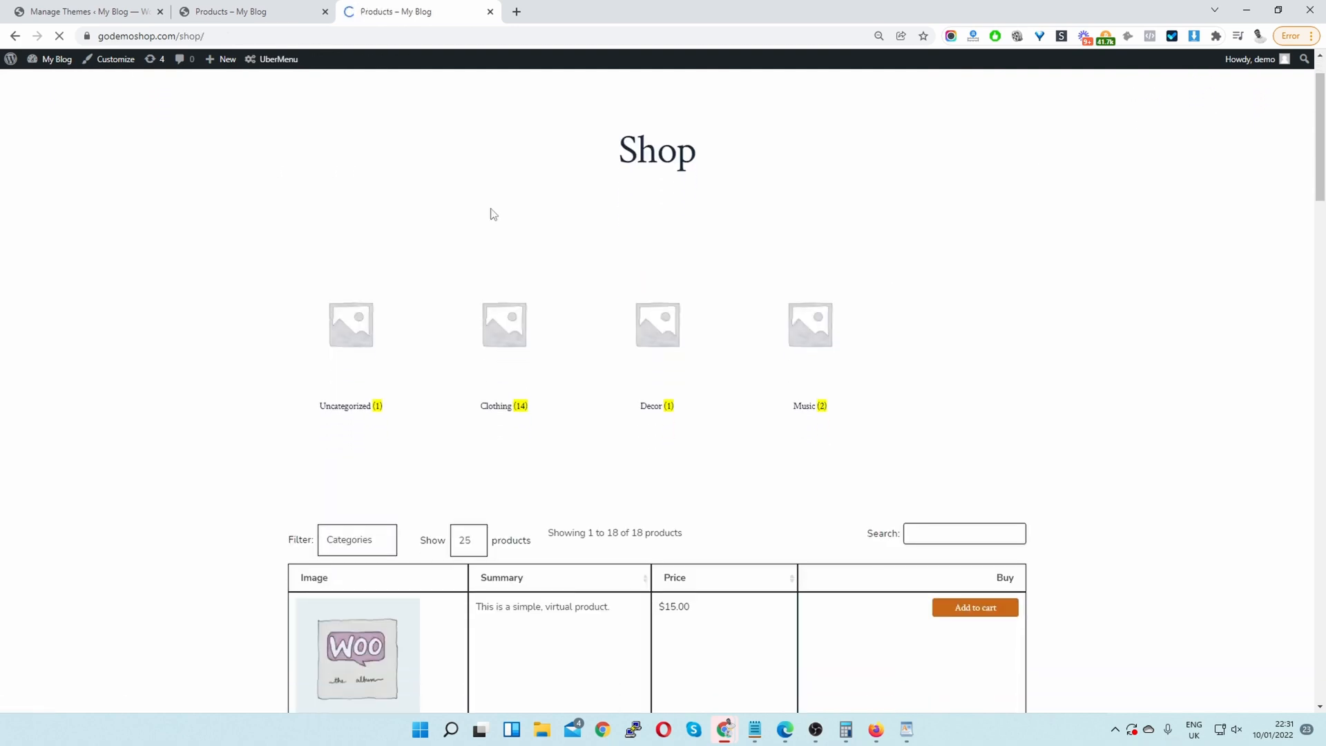
{"action": "scroll", "coordinate": [492, 214], "scroll_direction": "down", "scroll_amount": 2}
{"action": "scroll", "coordinate": [503, 290], "scroll_direction": "up", "scroll_amount": 3}
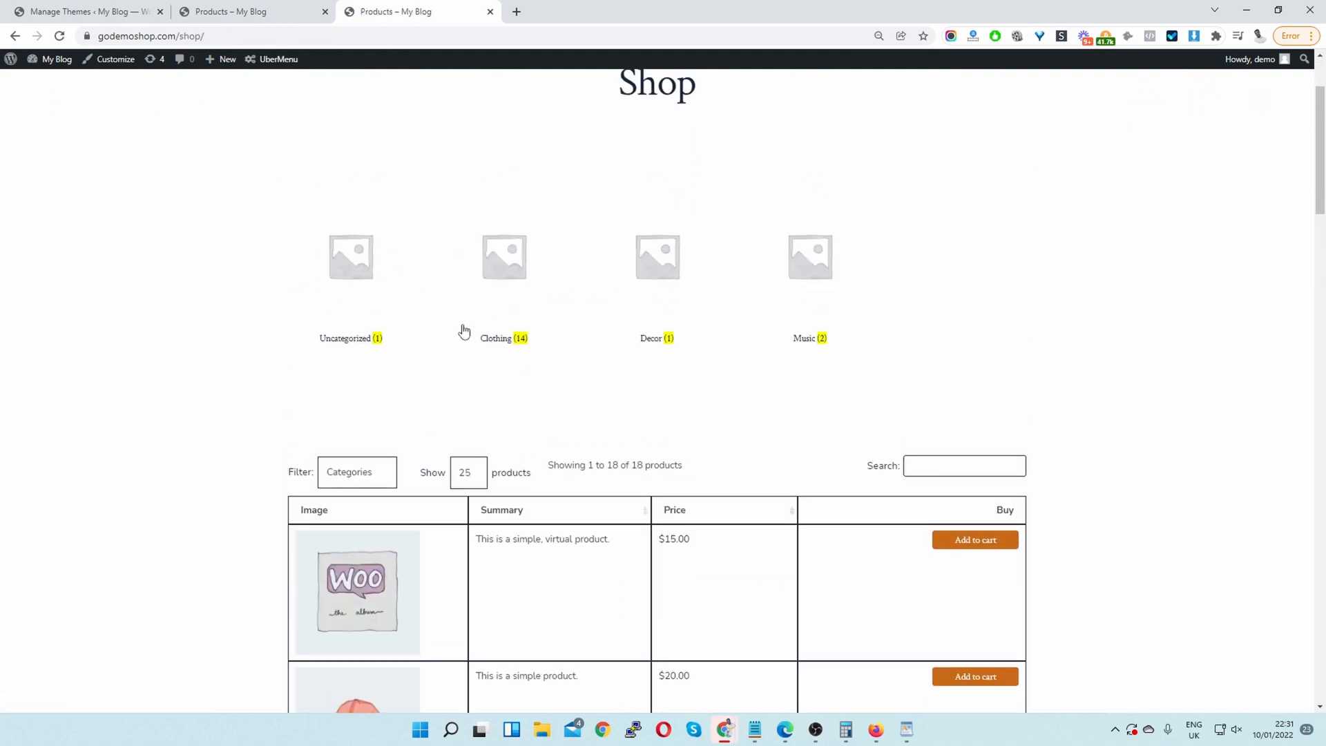
{"action": "scroll", "coordinate": [765, 359], "scroll_direction": "down", "scroll_amount": 2}
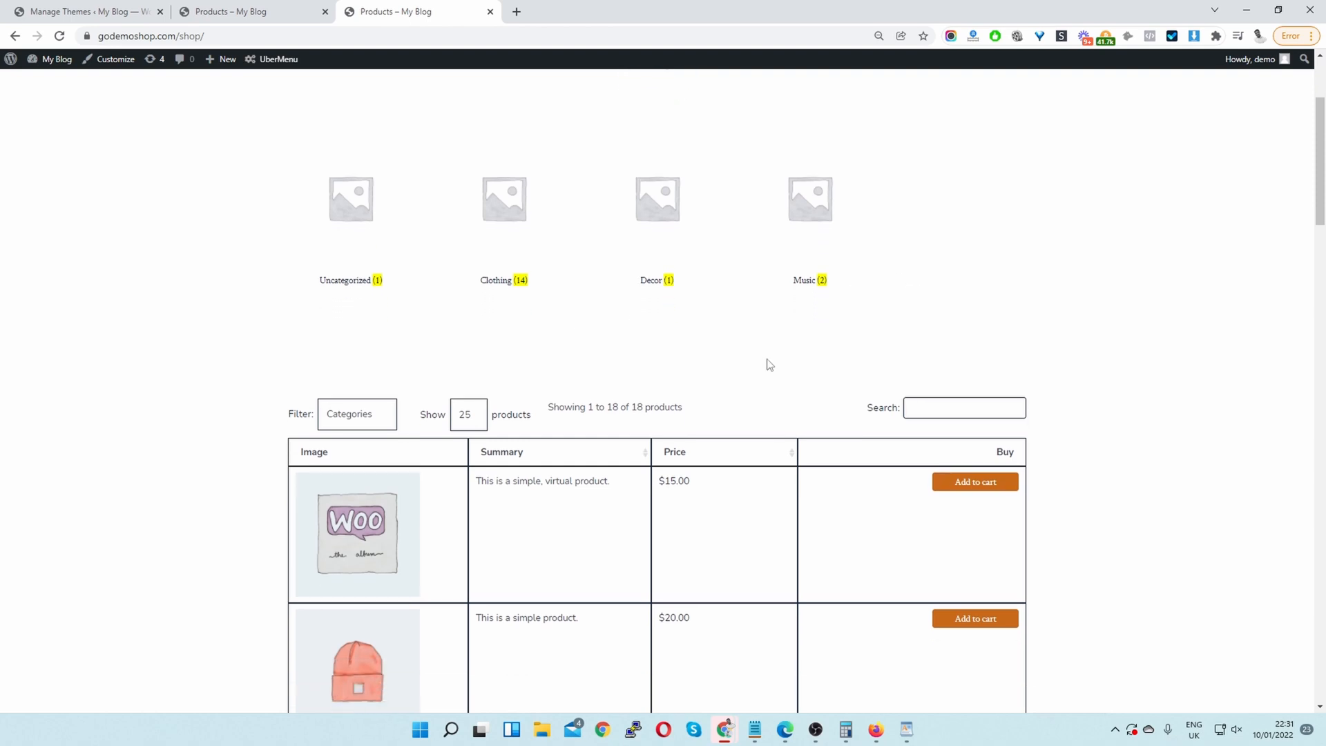
- Filter the shop's product table by the Music category and reset the filter to all categories
{"action": "left_click", "coordinate": [359, 352]}
{"action": "left_click", "coordinate": [358, 350]}
{"action": "left_click", "coordinate": [352, 342]}
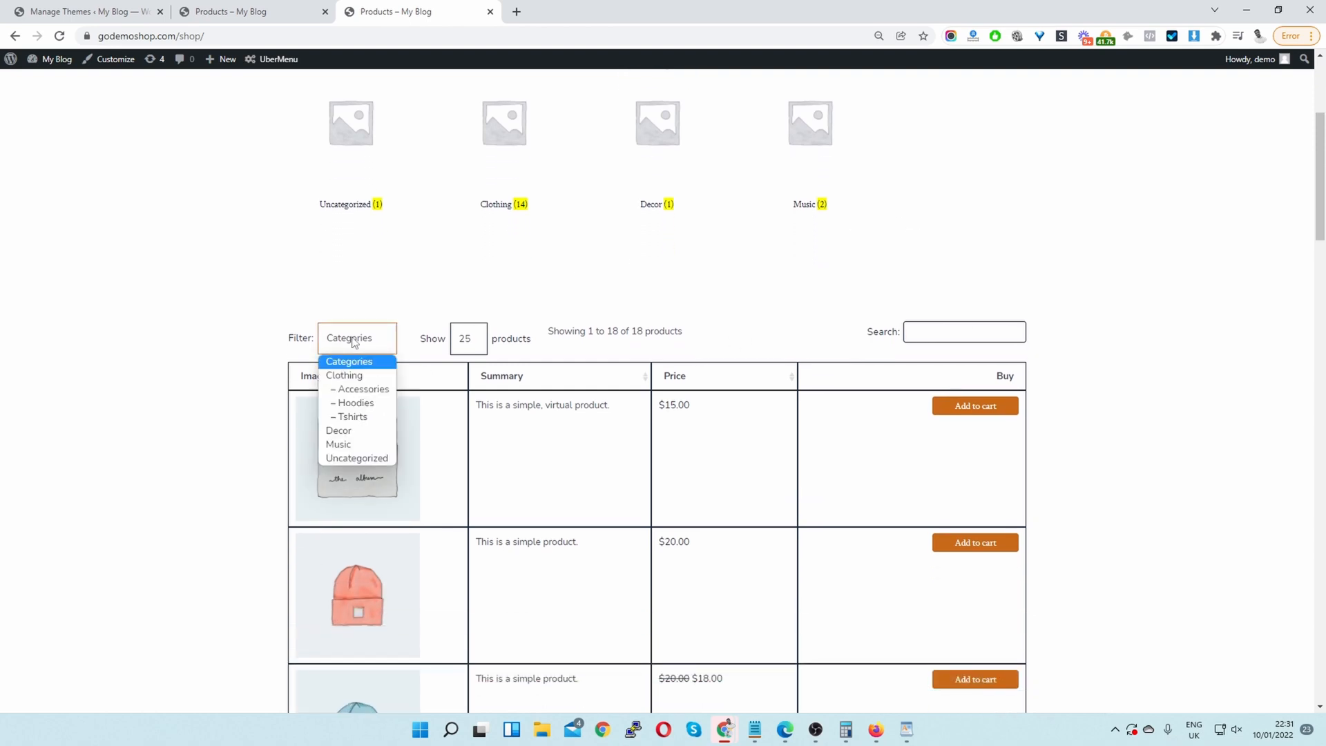
{"action": "left_click", "coordinate": [339, 444]}
{"action": "scroll", "coordinate": [524, 442], "scroll_direction": "down", "scroll_amount": 2}
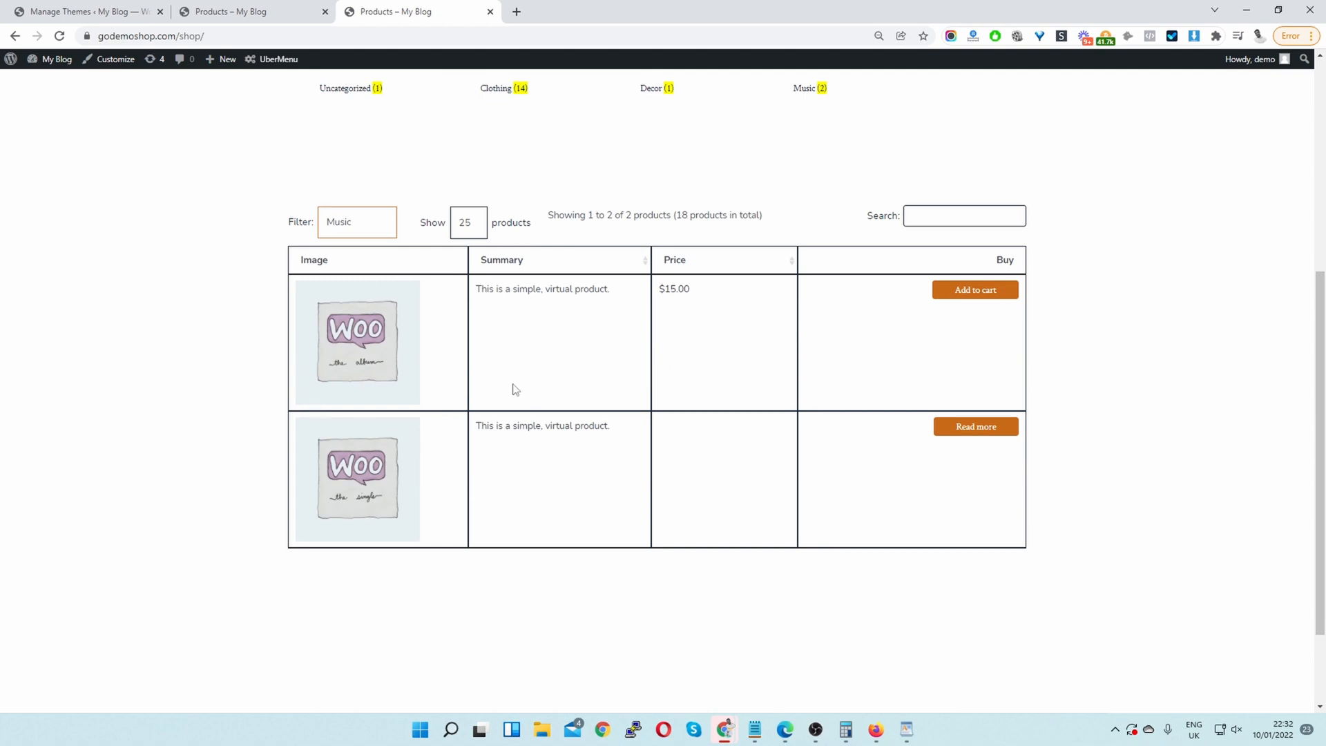
{"action": "left_click", "coordinate": [357, 224]}
{"action": "left_click", "coordinate": [357, 247]}
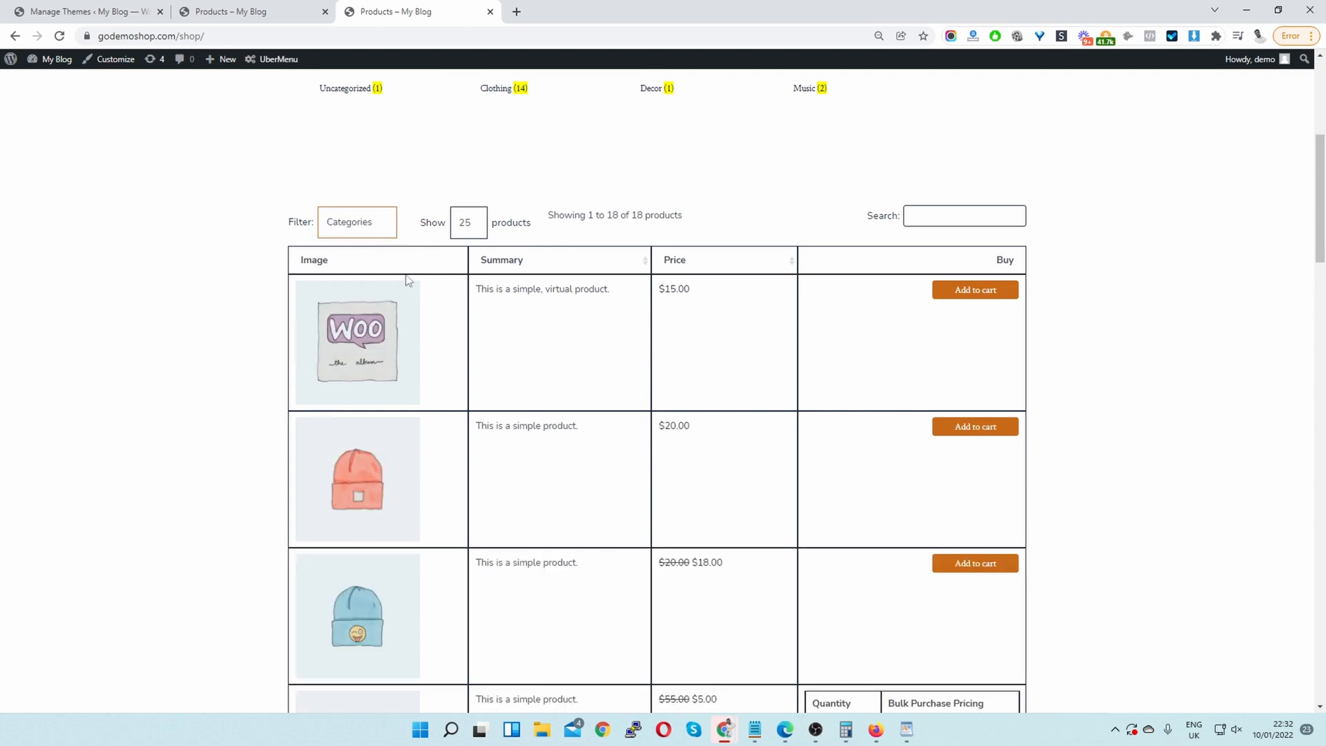
- Search the shop's product table for "cap" and add the matching product to the cart
{"action": "left_click", "coordinate": [940, 215]}
{"action": "type", "text": "cap"}
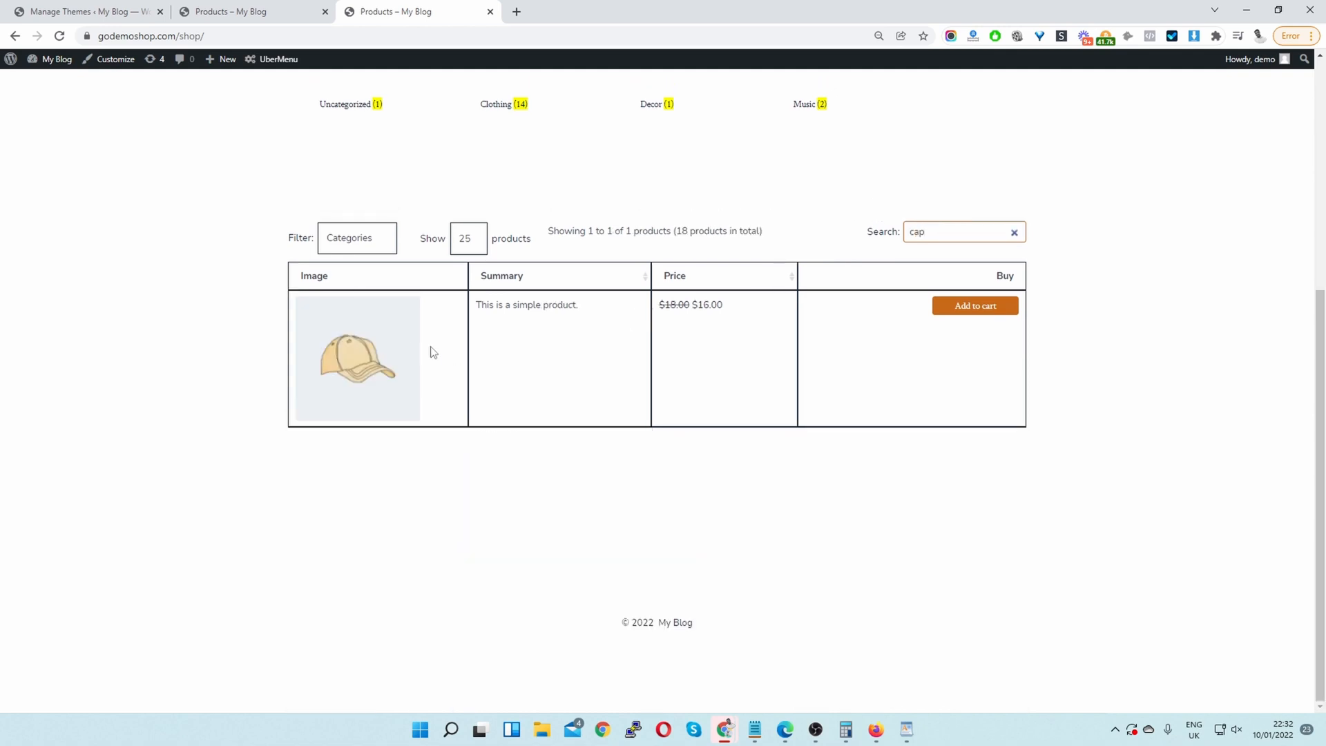
{"action": "left_click", "coordinate": [952, 306]}
{"action": "left_click", "coordinate": [984, 306]}
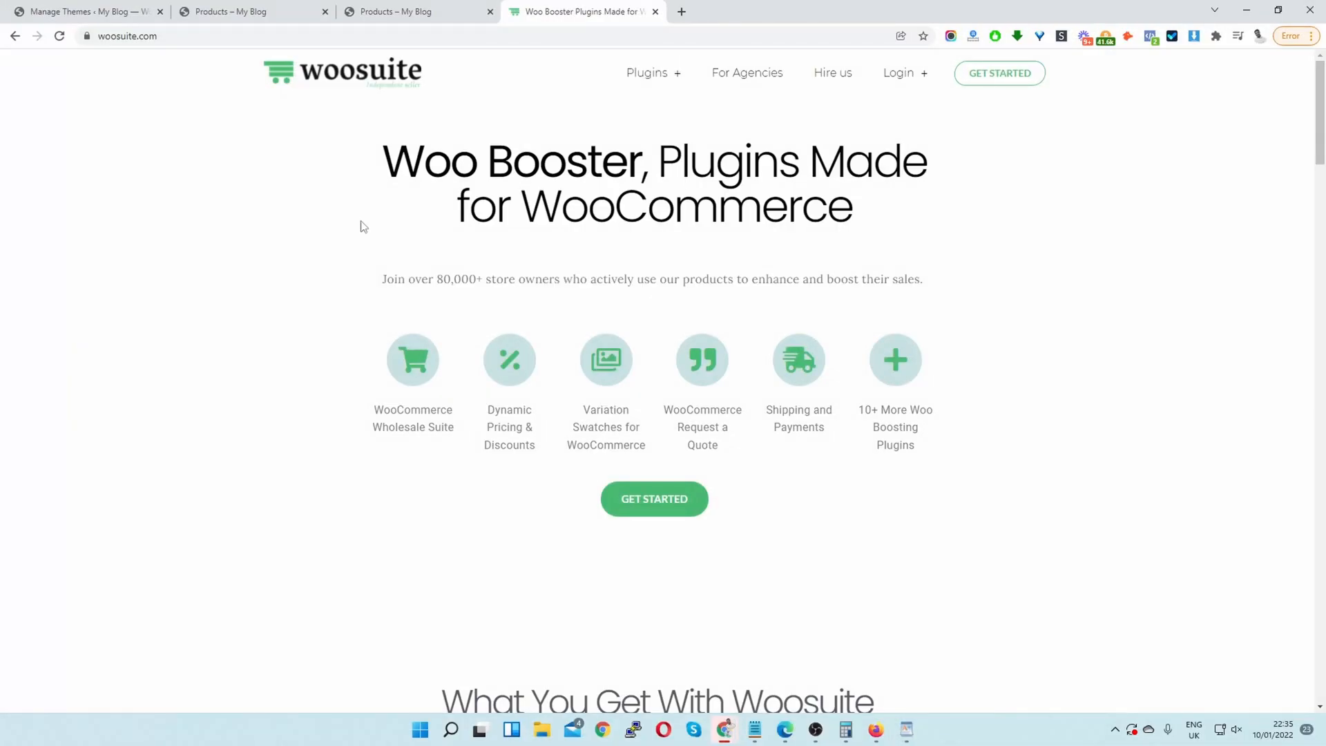
- Open the WooCommerce Product Table plugin page on the Woosuite website
{"action": "mouse_move", "coordinate": [652, 78]}
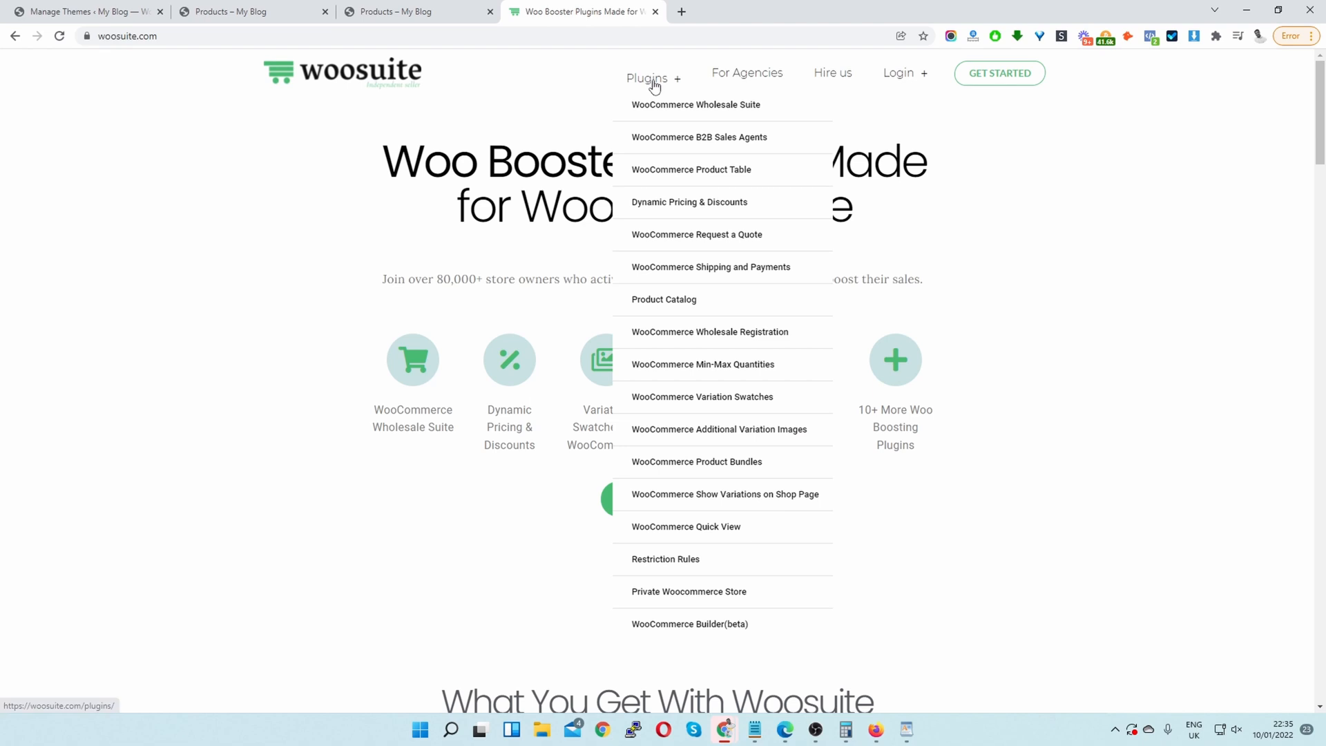
{"action": "left_click", "coordinate": [698, 178]}
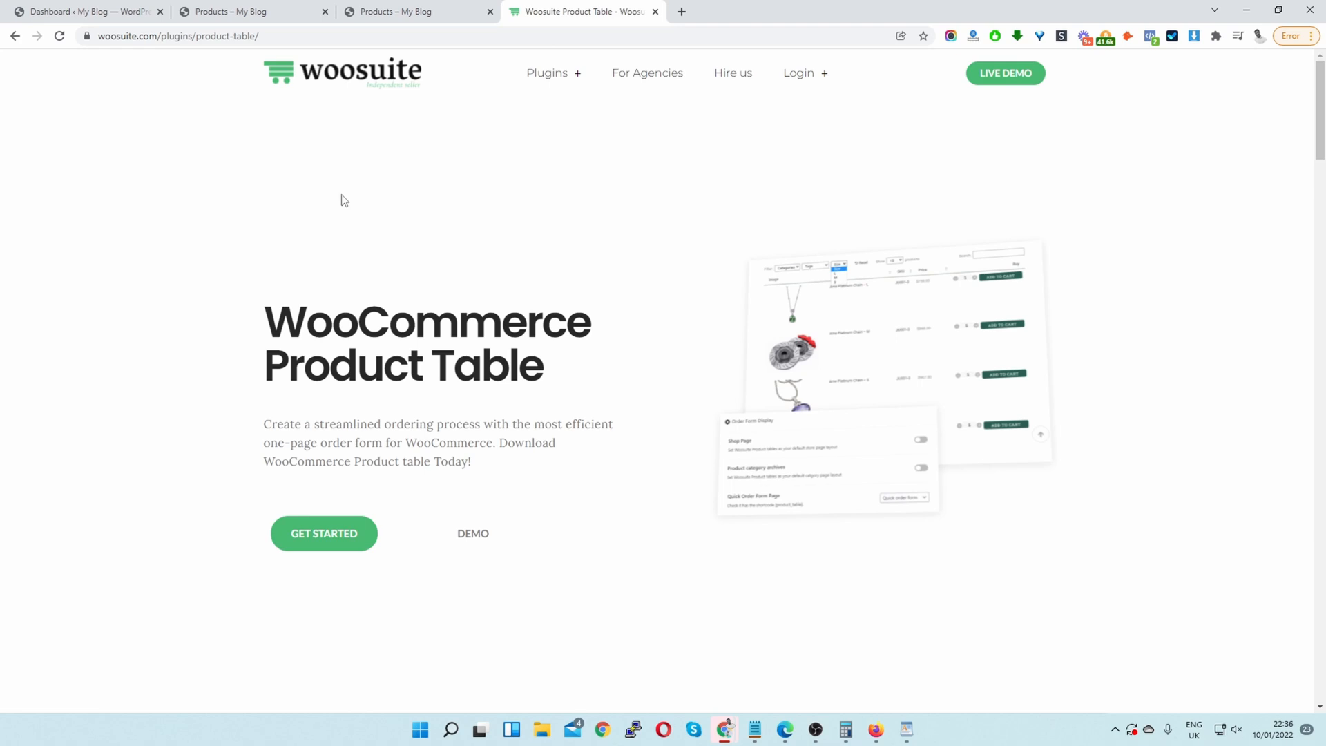
- Switch to the WordPress admin dashboard and open the plugin upload form for adding a new plugin
{"action": "left_click", "coordinate": [135, 12]}
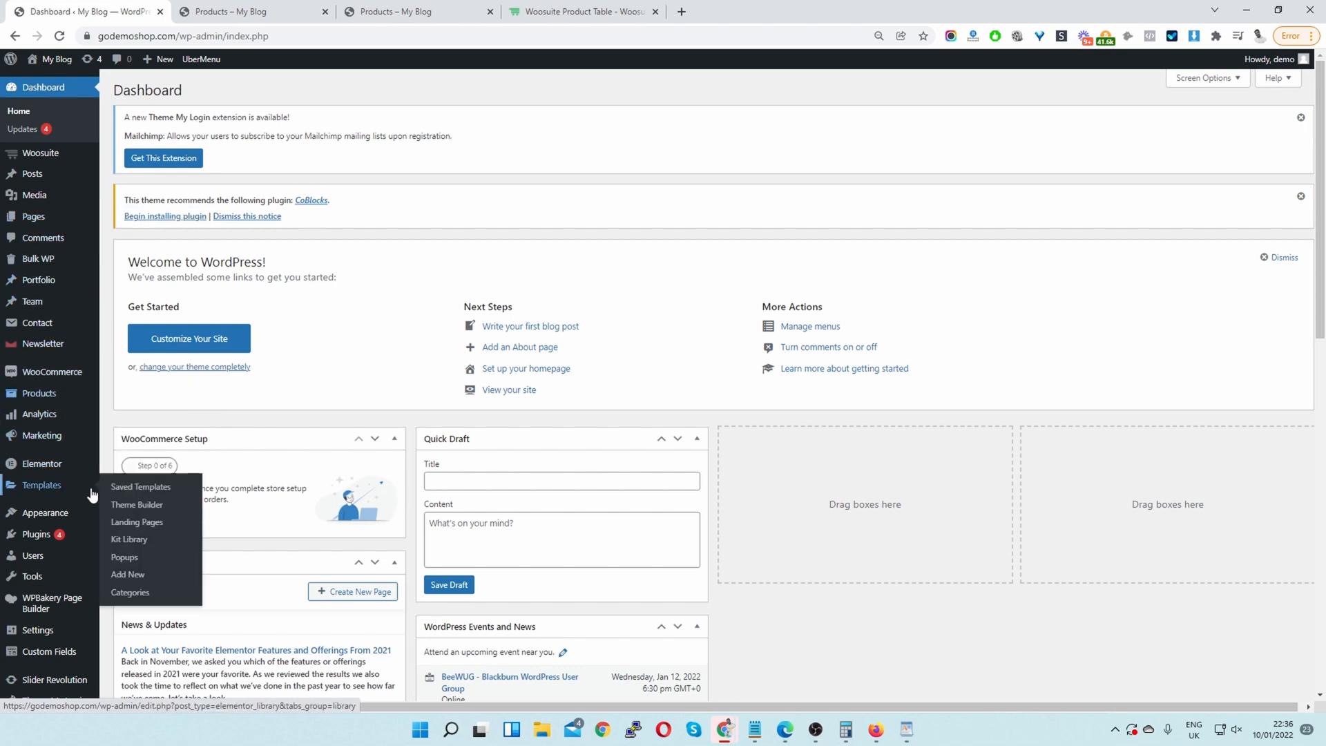
{"action": "mouse_move", "coordinate": [85, 544]}
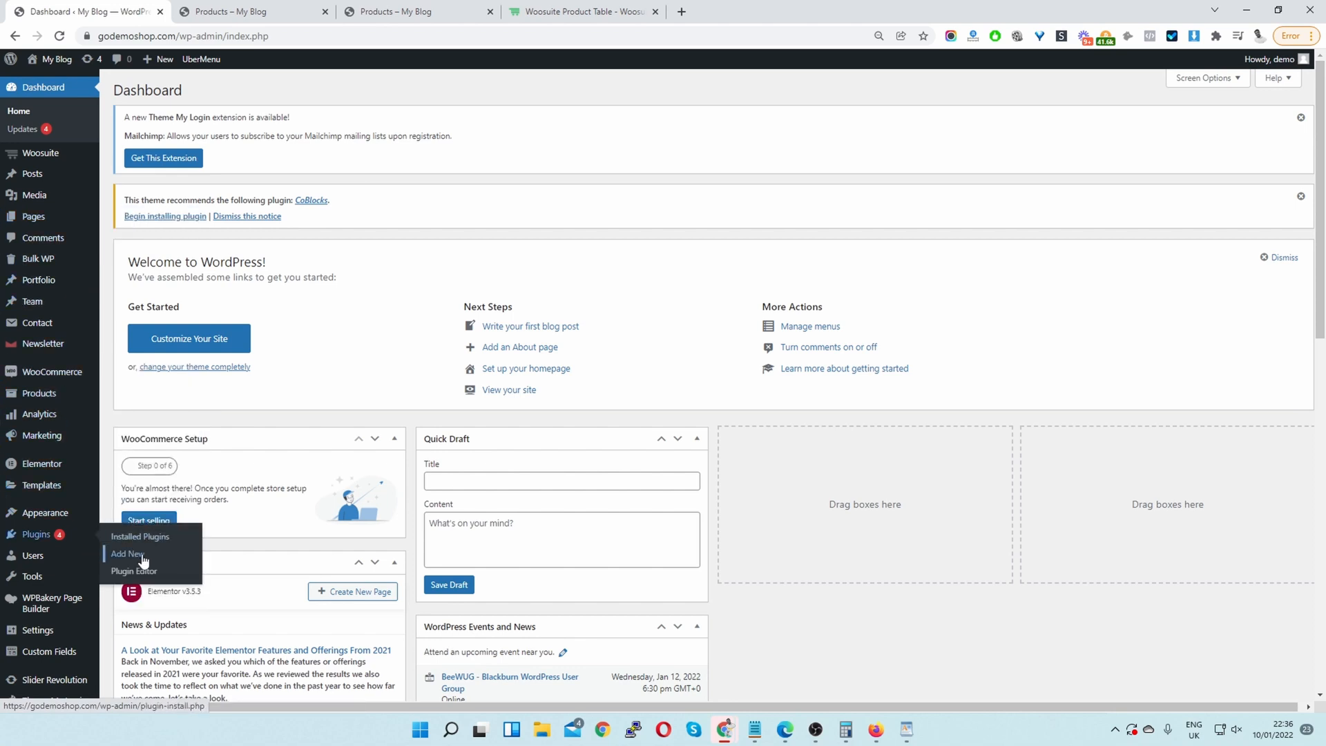
{"action": "left_click", "coordinate": [141, 557]}
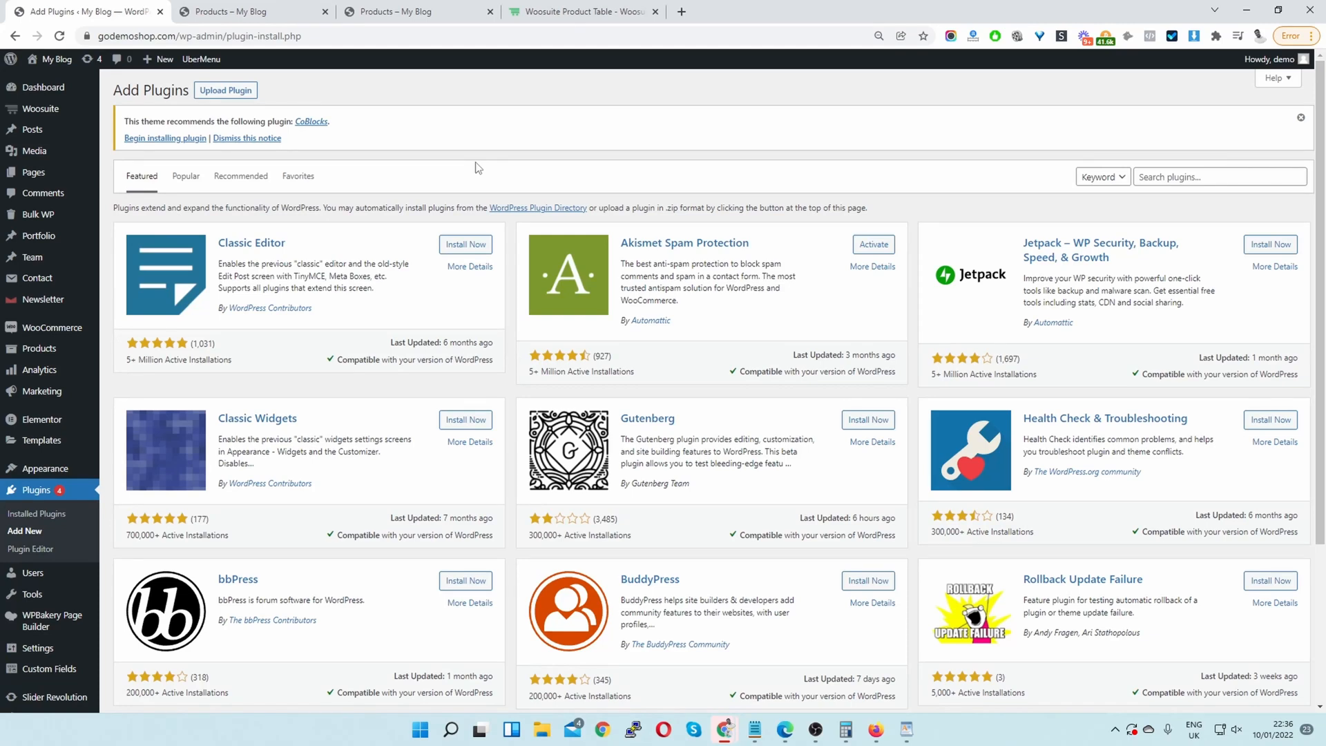
{"action": "left_click", "coordinate": [237, 91]}
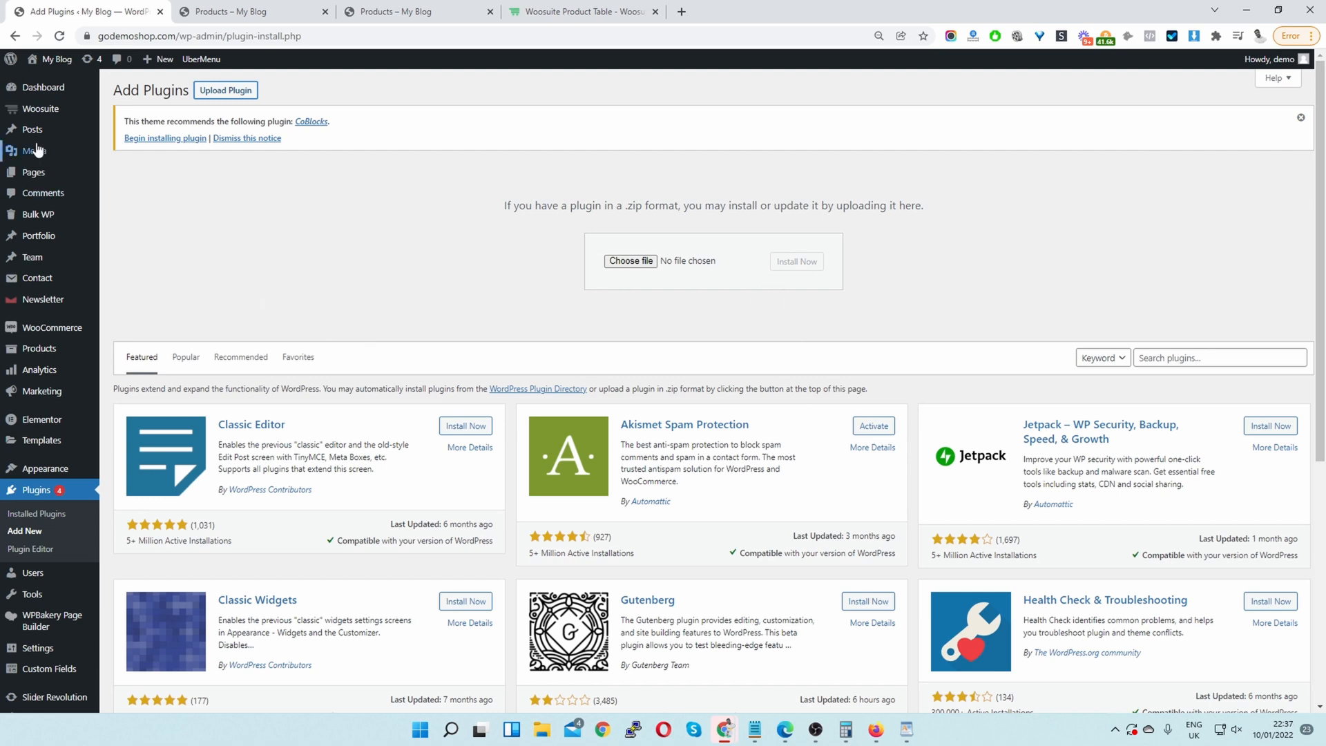
- Open the Product Table settings from the Woosuite addons page
{"action": "mouse_move", "coordinate": [58, 117]}
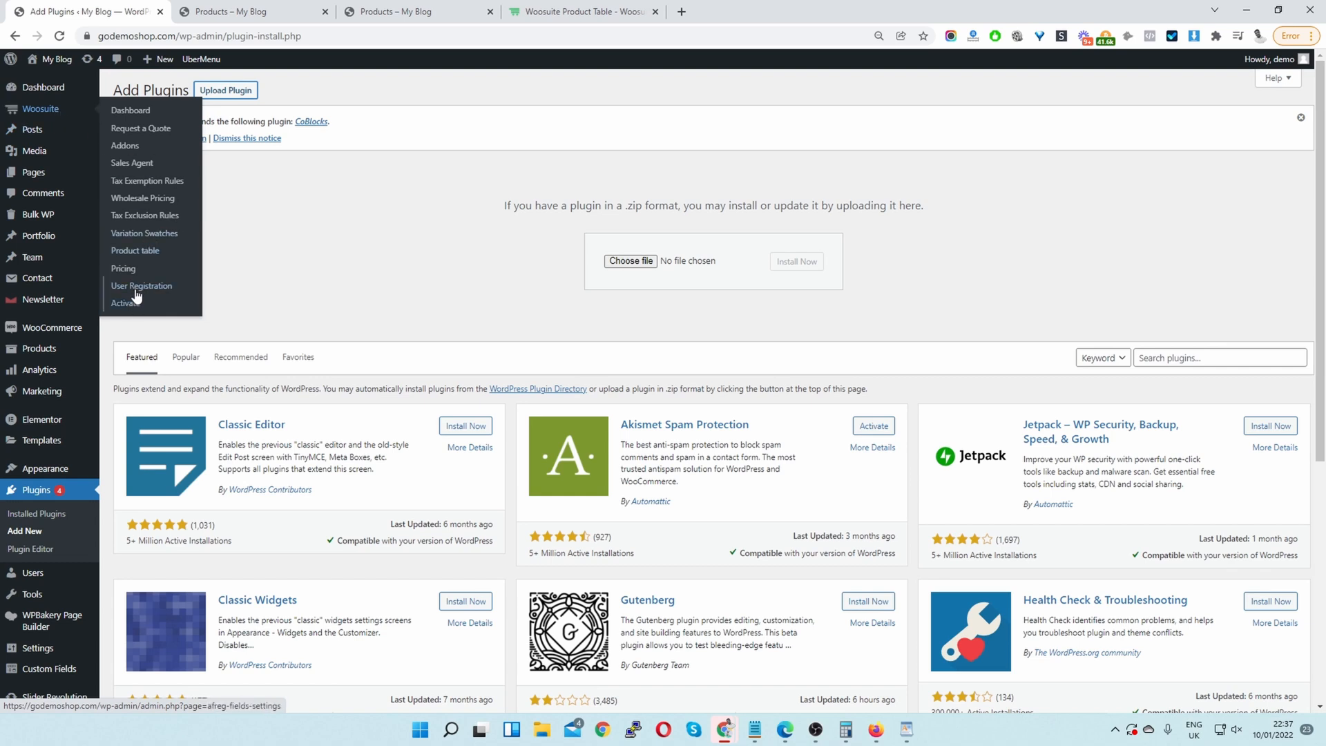
{"action": "left_click", "coordinate": [133, 148]}
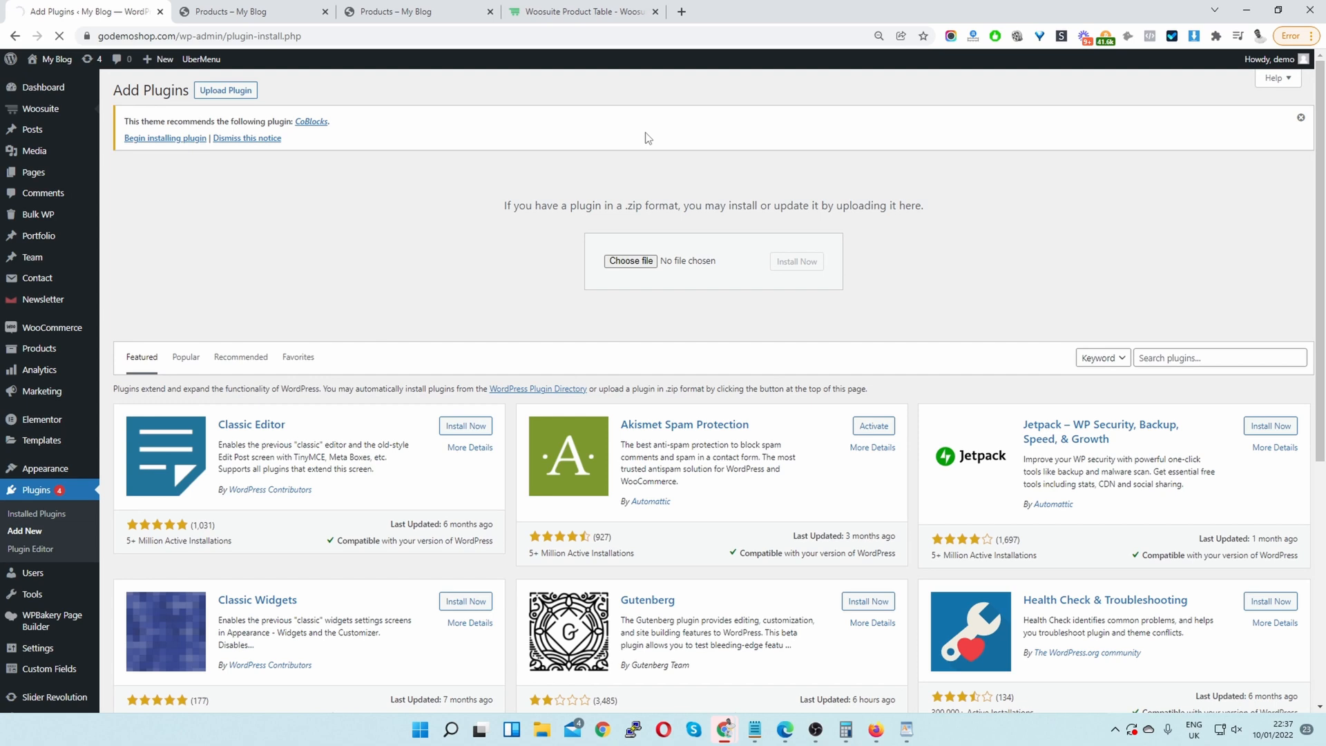
{"action": "scroll", "coordinate": [947, 233], "scroll_direction": "down", "scroll_amount": 4}
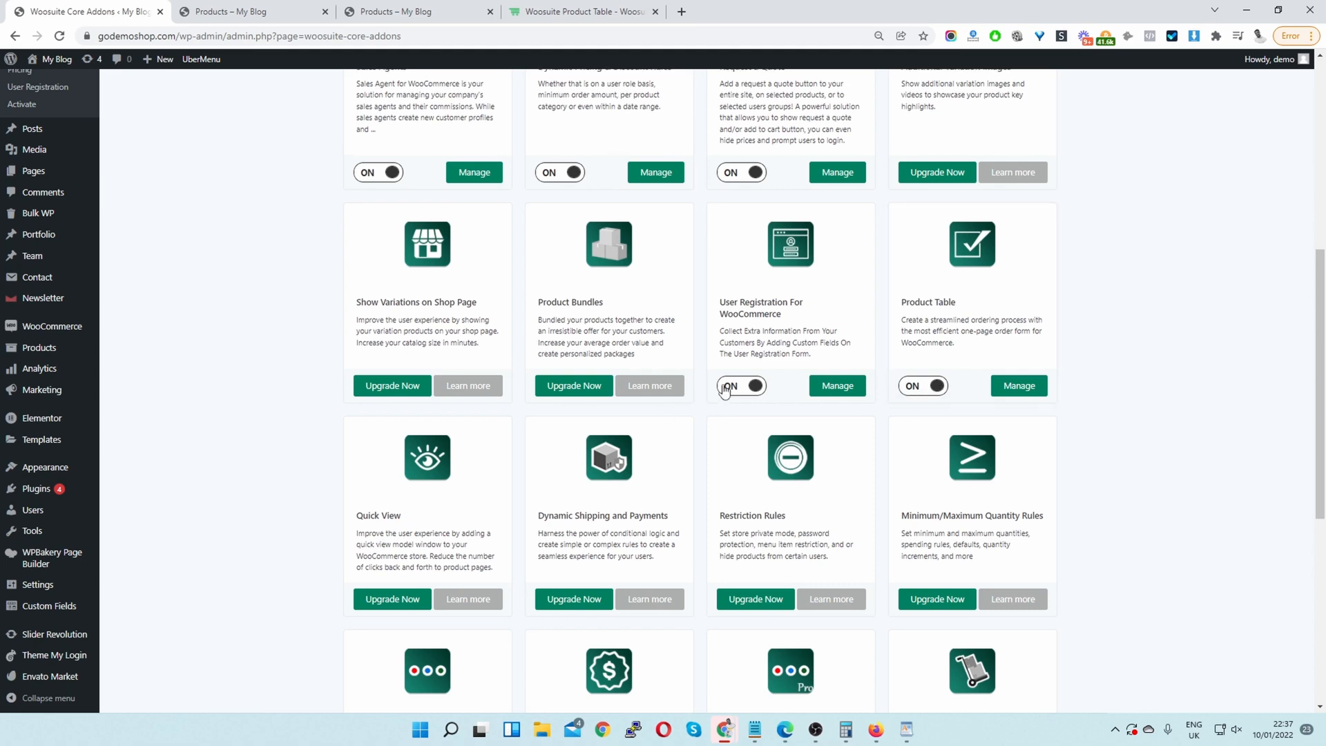
{"action": "scroll", "coordinate": [891, 415], "scroll_direction": "up", "scroll_amount": 2}
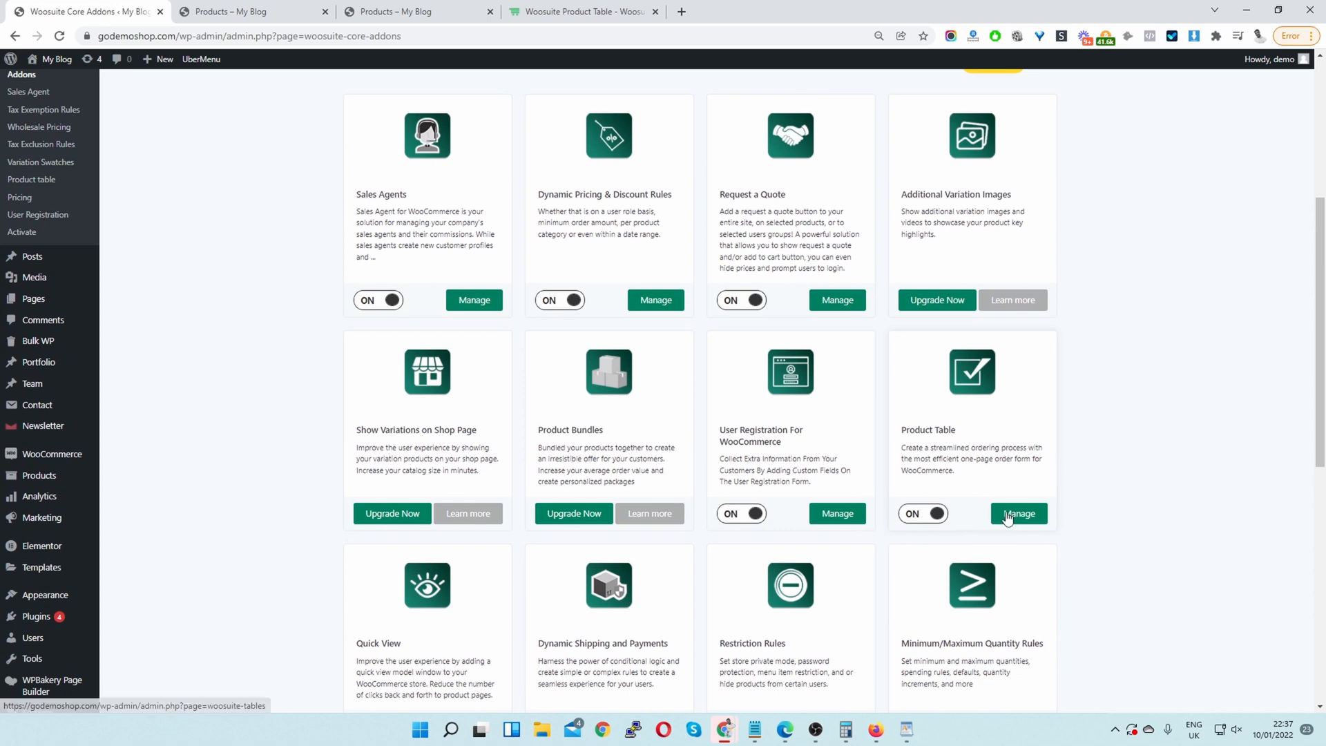
{"action": "left_click", "coordinate": [1013, 517]}
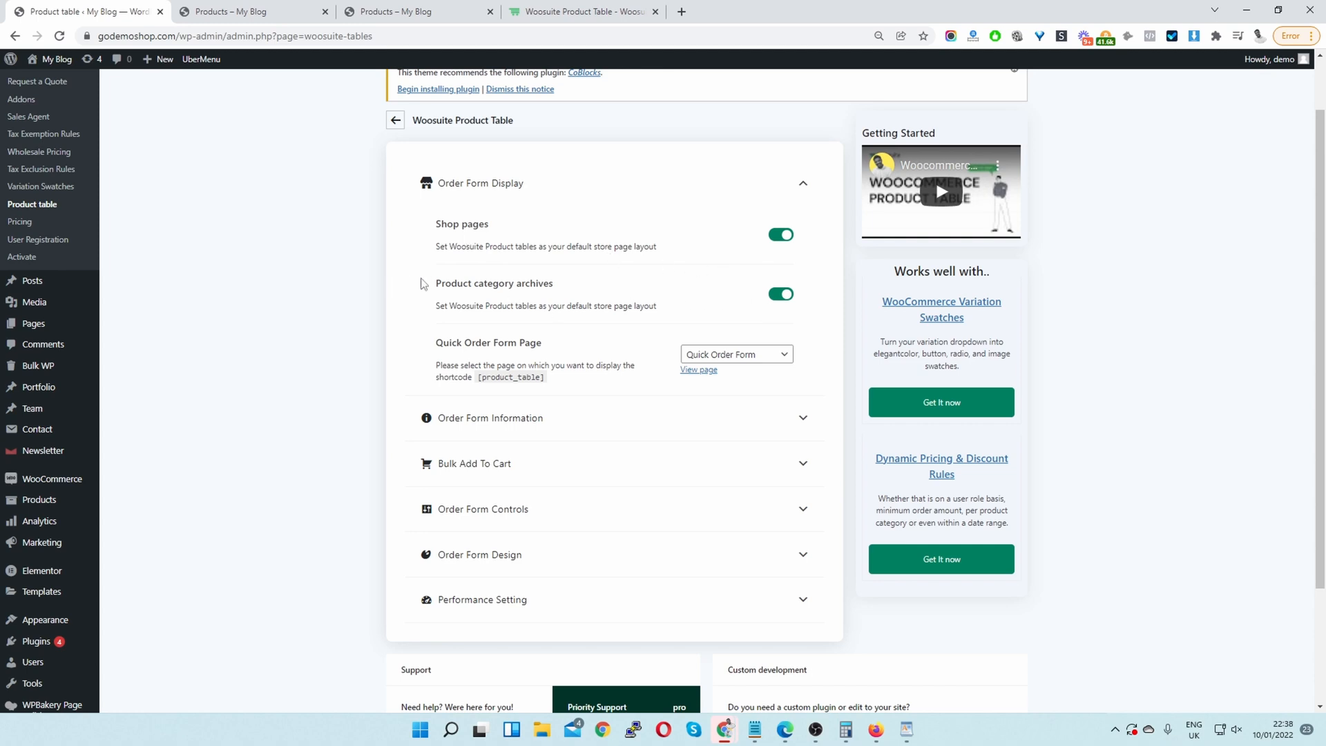
- Remove the image, short-description, price and add-to-cart columns from the Order Form Information settings
{"action": "scroll", "coordinate": [483, 311], "scroll_direction": "down", "scroll_amount": 2}
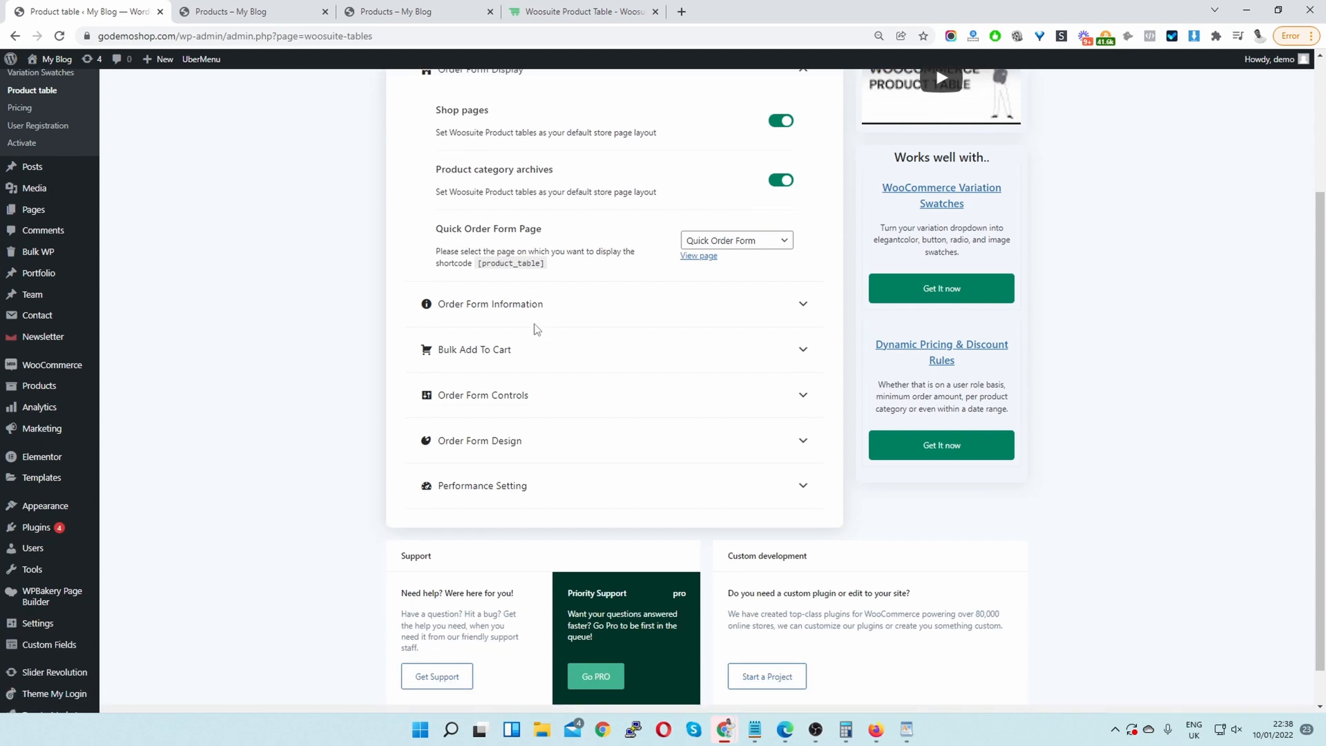
{"action": "left_click", "coordinate": [486, 304]}
{"action": "scroll", "coordinate": [577, 260], "scroll_direction": "down", "scroll_amount": 2}
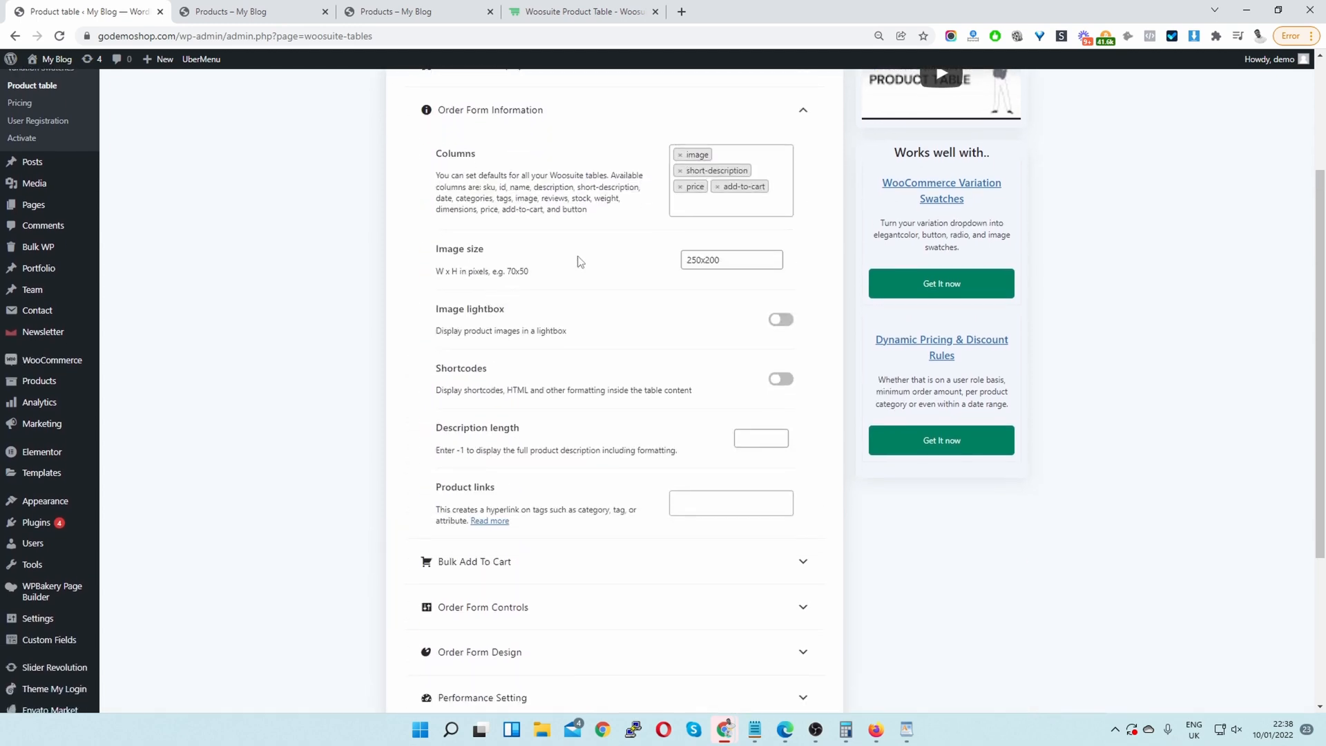
{"action": "left_click", "coordinate": [678, 157]}
{"action": "left_click", "coordinate": [680, 156]}
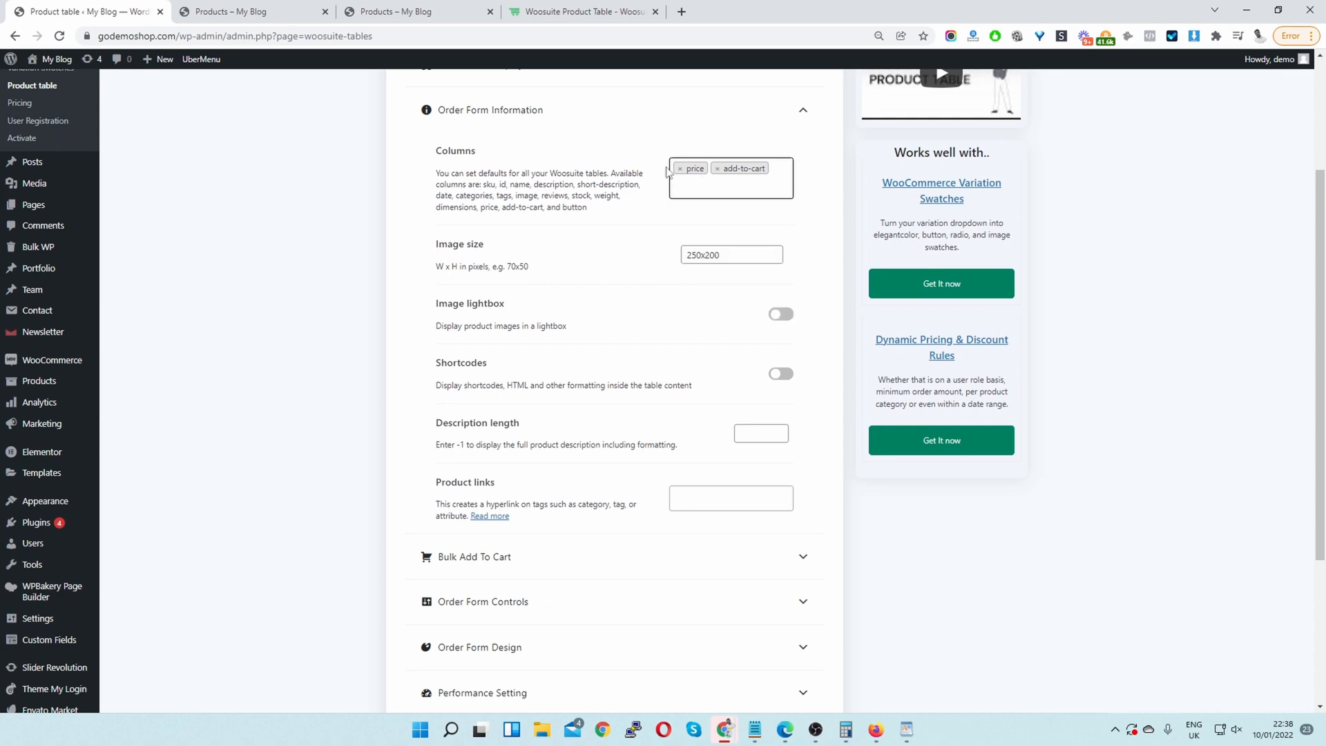
{"action": "left_click", "coordinate": [680, 173]}
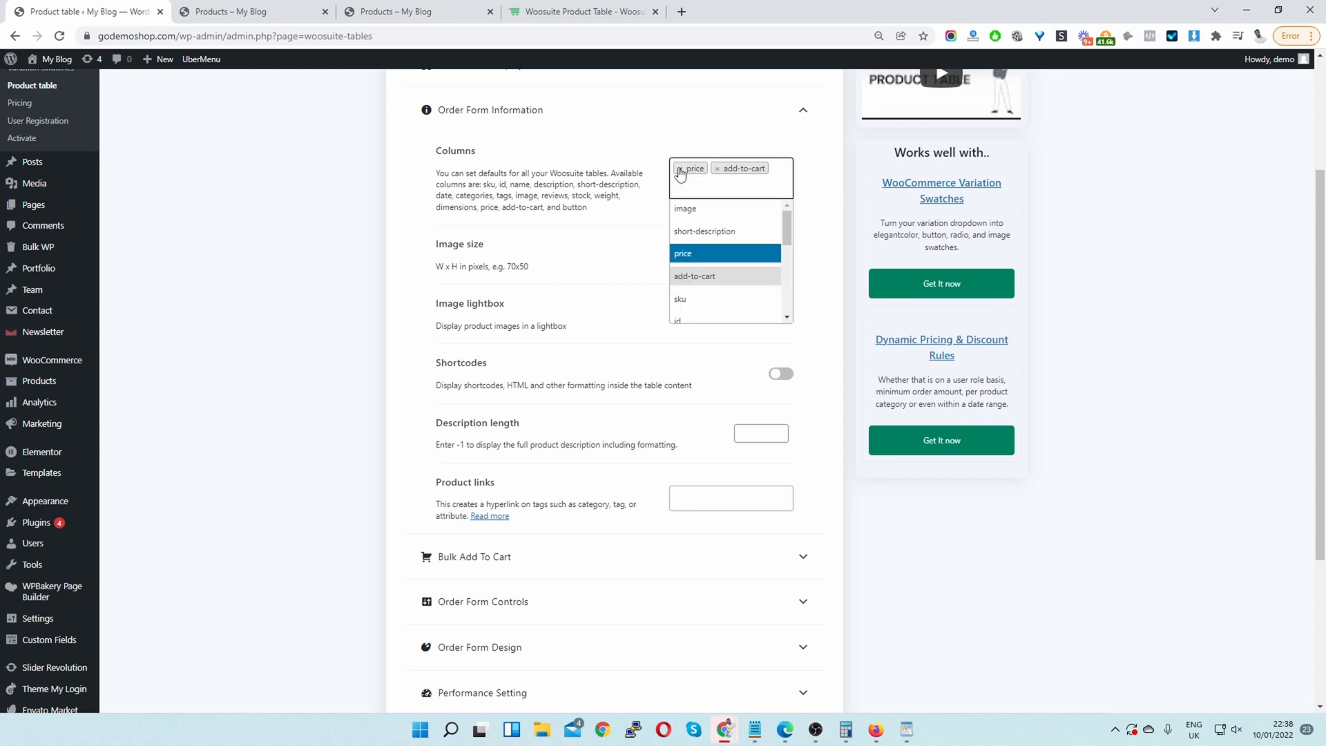
{"action": "left_click", "coordinate": [679, 170]}
{"action": "left_click", "coordinate": [679, 169]}
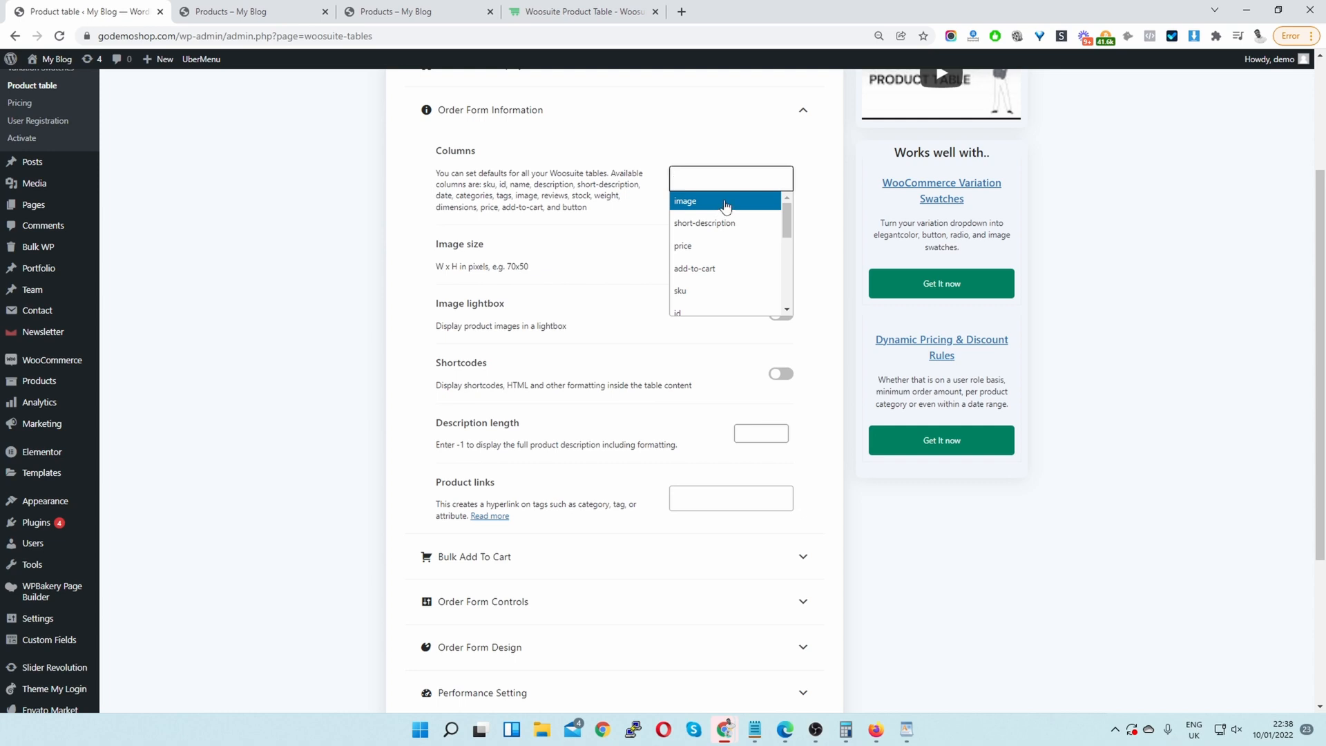
- Add the image, name and short-description columns to the product table's Columns setting
{"action": "left_click", "coordinate": [725, 203]}
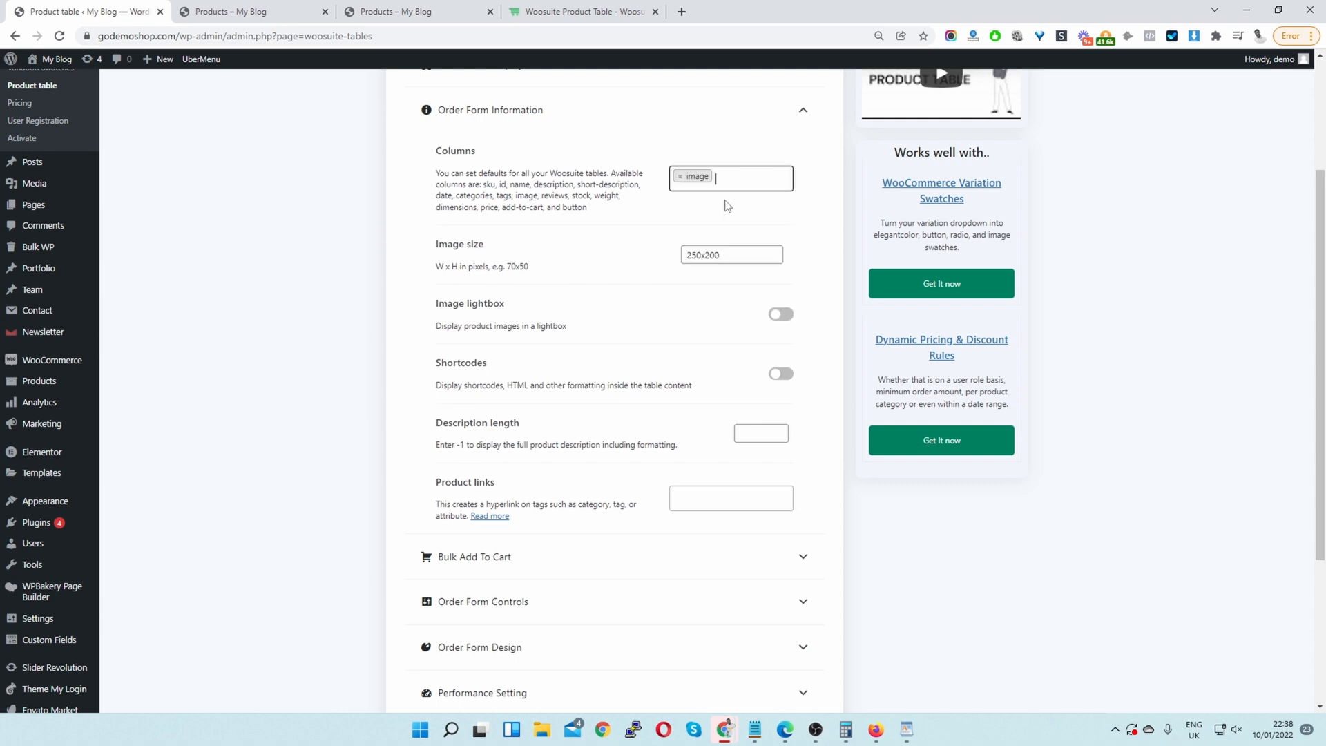
{"action": "left_click", "coordinate": [734, 182]}
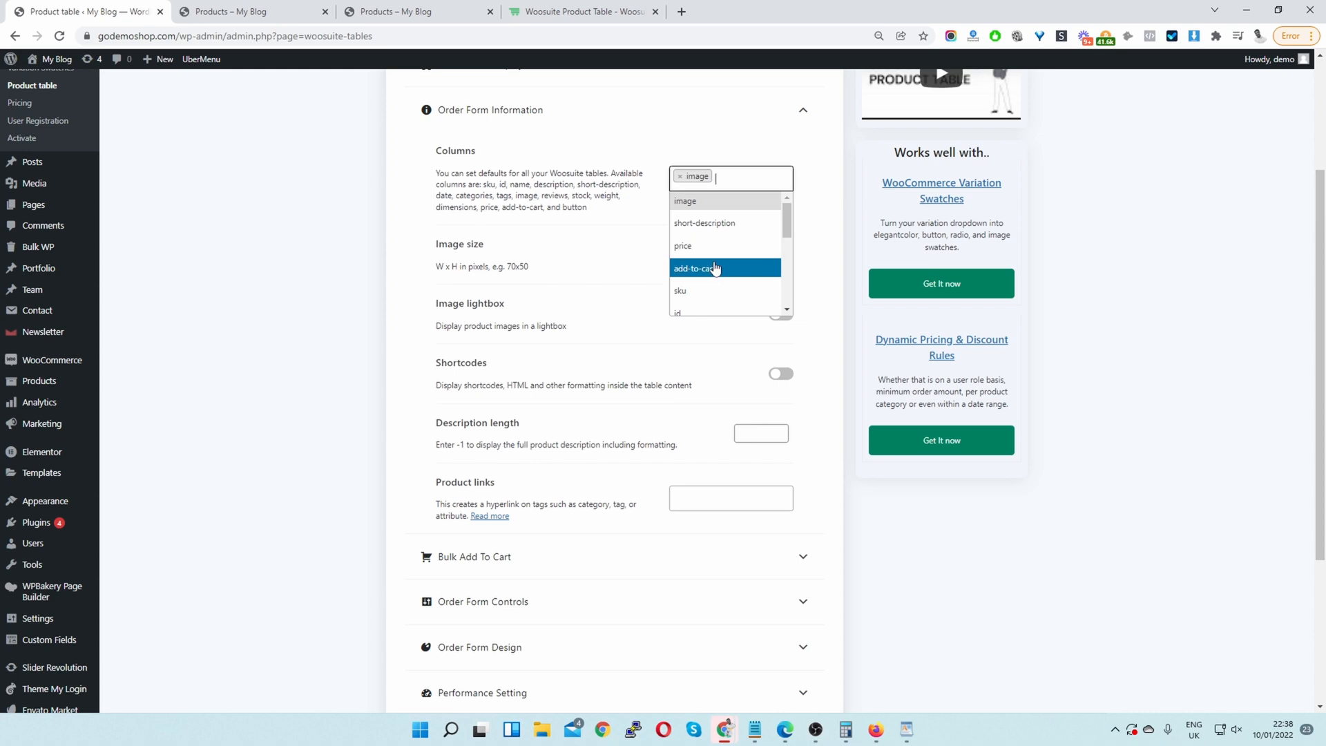
{"action": "scroll", "coordinate": [716, 266], "scroll_direction": "down", "scroll_amount": 1}
{"action": "scroll", "coordinate": [716, 266], "scroll_direction": "up", "scroll_amount": 2}
{"action": "scroll", "coordinate": [716, 264], "scroll_direction": "down", "scroll_amount": 4}
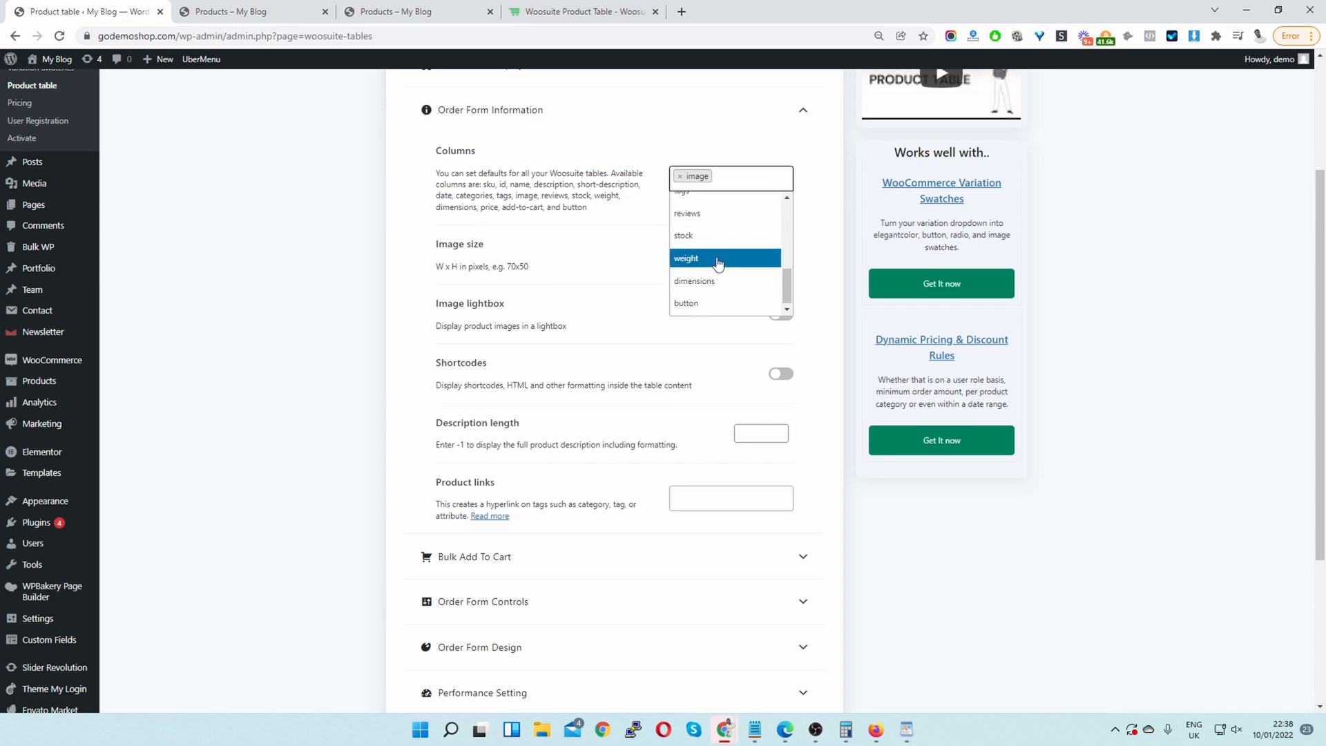
{"action": "scroll", "coordinate": [721, 261], "scroll_direction": "up", "scroll_amount": 4}
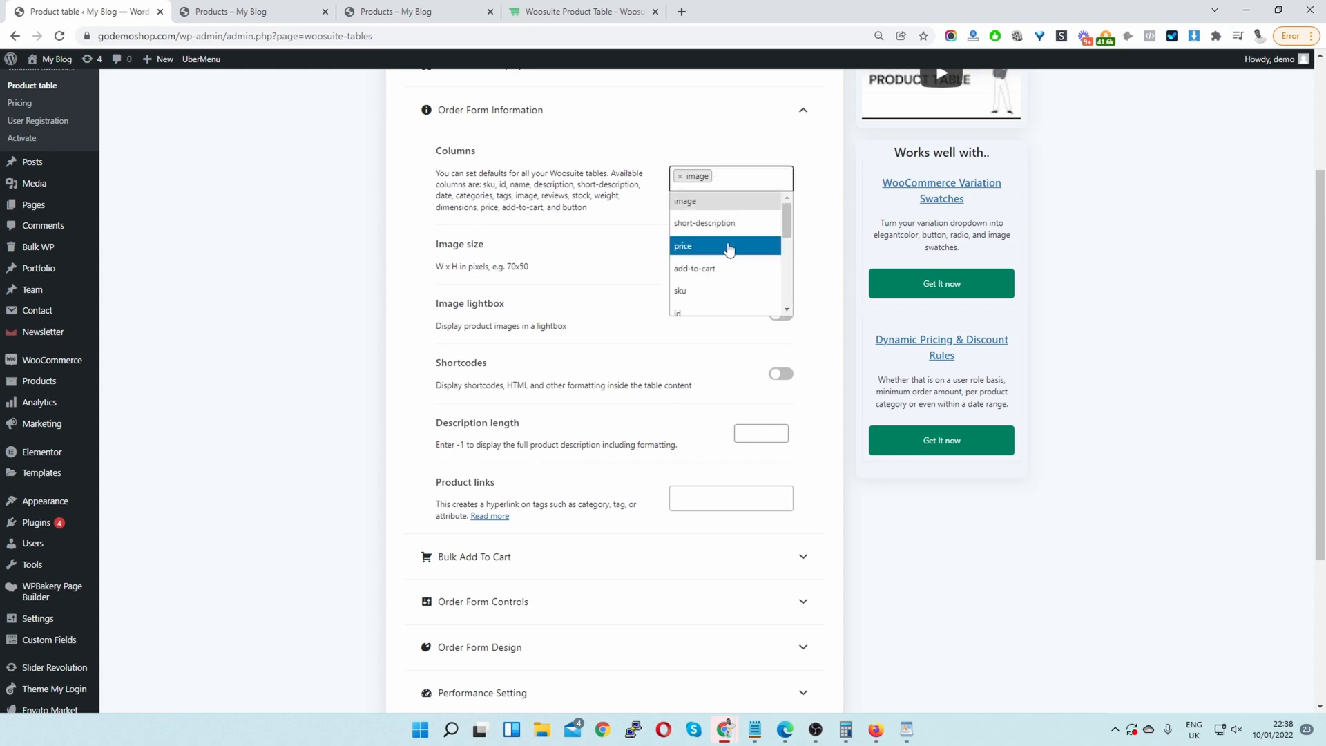
{"action": "scroll", "coordinate": [725, 246], "scroll_direction": "down", "scroll_amount": 1}
{"action": "left_click", "coordinate": [720, 246]}
{"action": "left_click", "coordinate": [750, 187]}
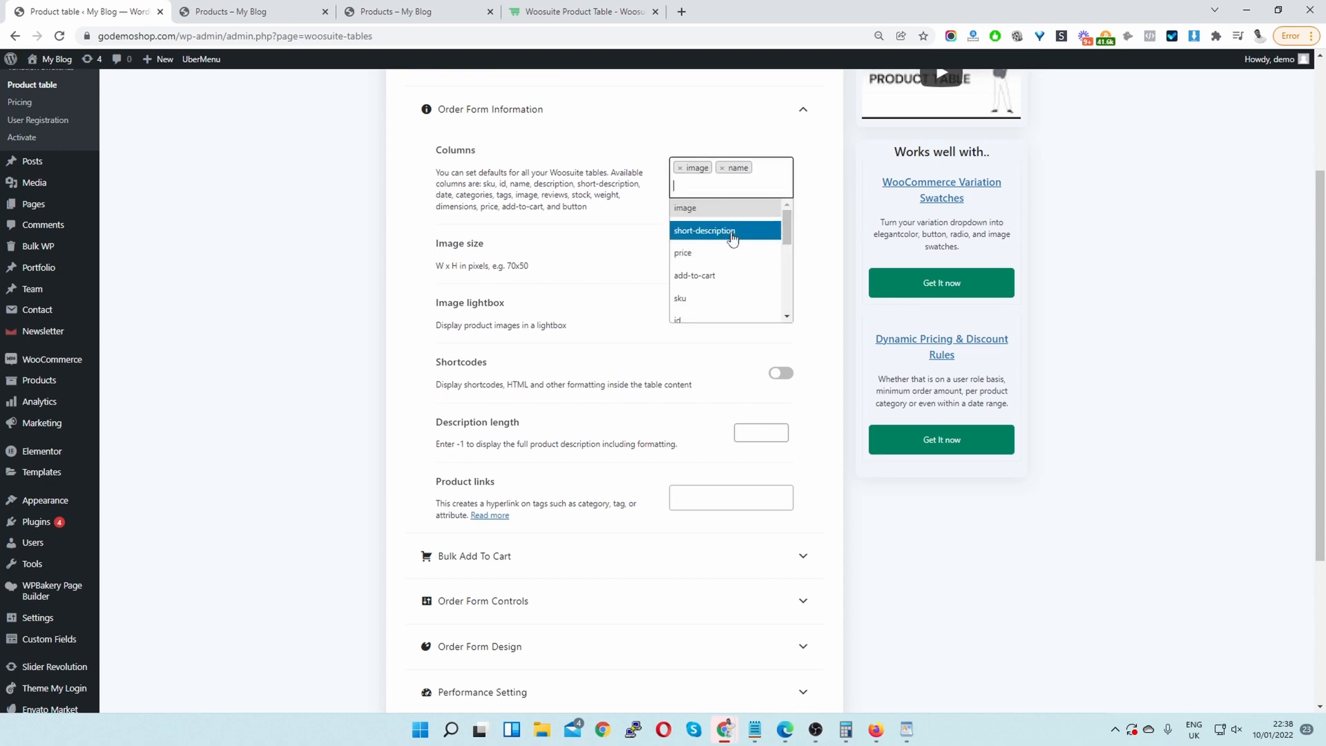
{"action": "left_click", "coordinate": [733, 237]}
- Add the price and add-to-cart columns to the product table's Columns setting
{"action": "left_click", "coordinate": [751, 194]}
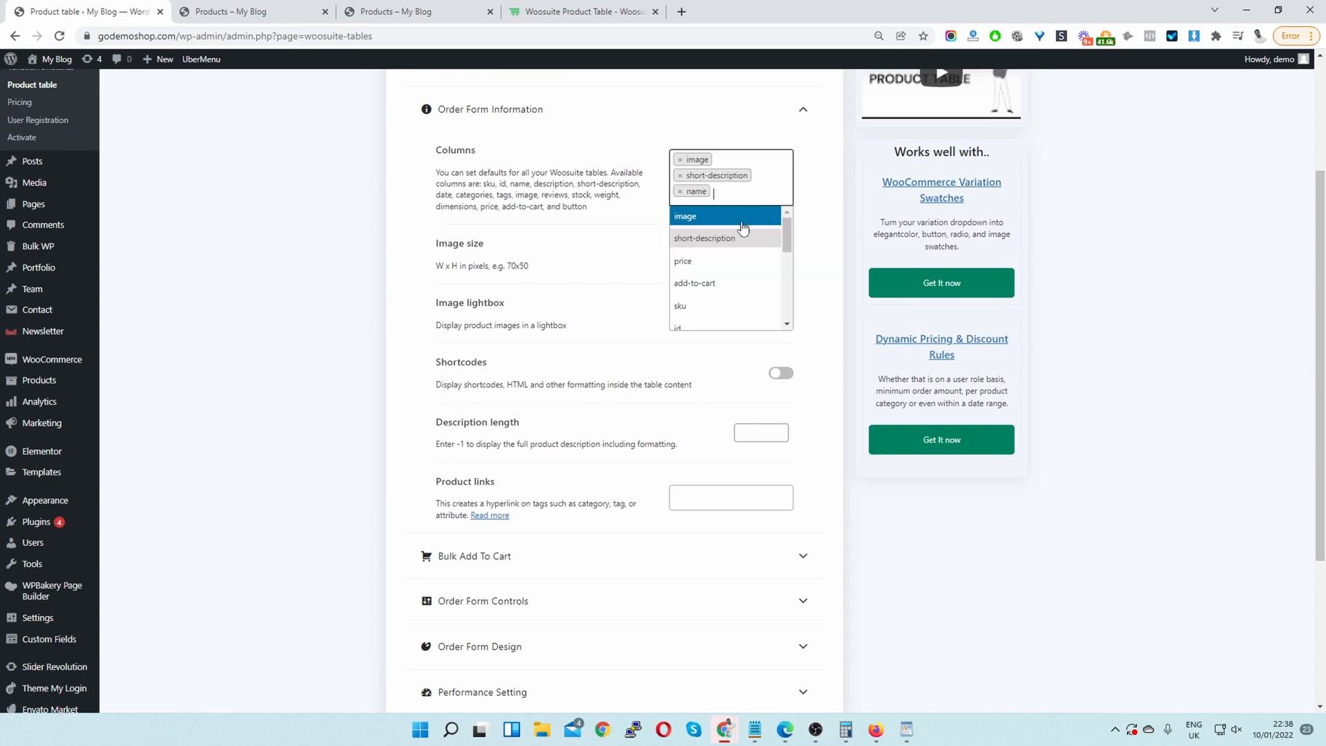
{"action": "scroll", "coordinate": [729, 269], "scroll_direction": "down", "scroll_amount": 5}
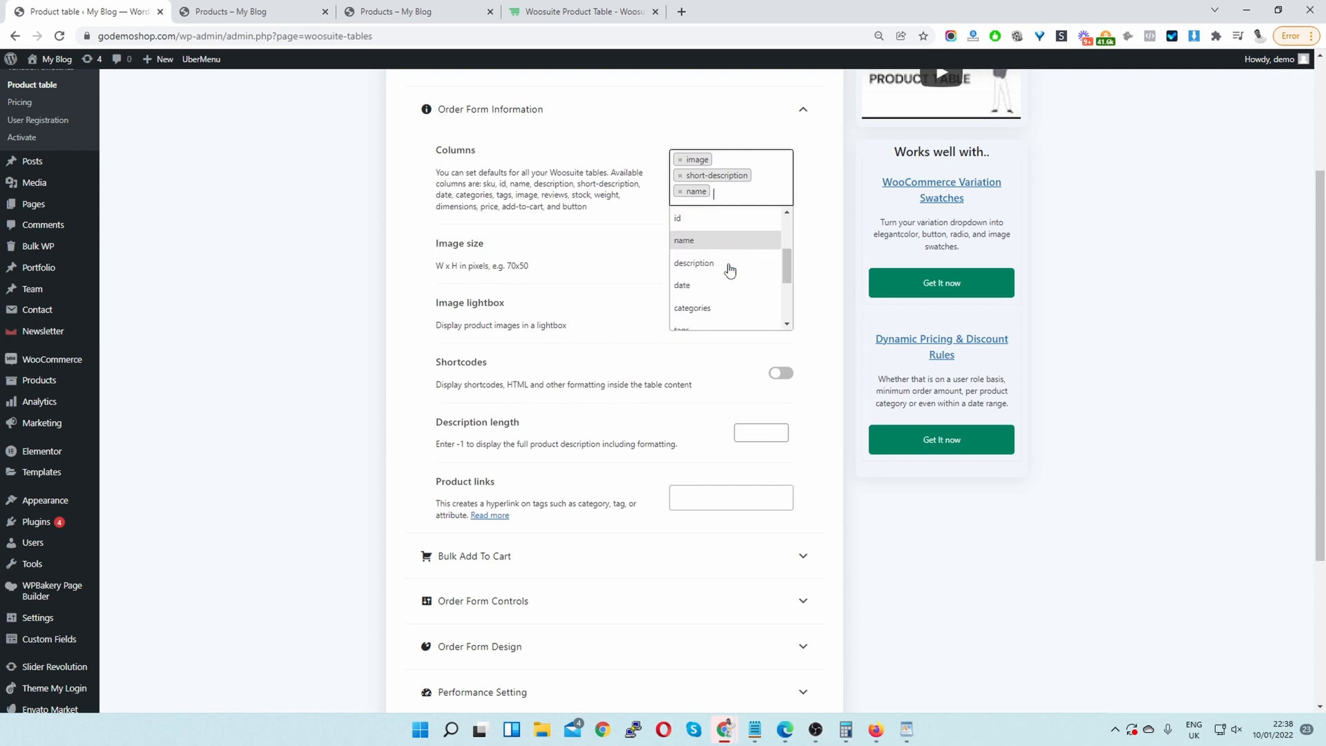
{"action": "scroll", "coordinate": [730, 270], "scroll_direction": "down", "scroll_amount": 3}
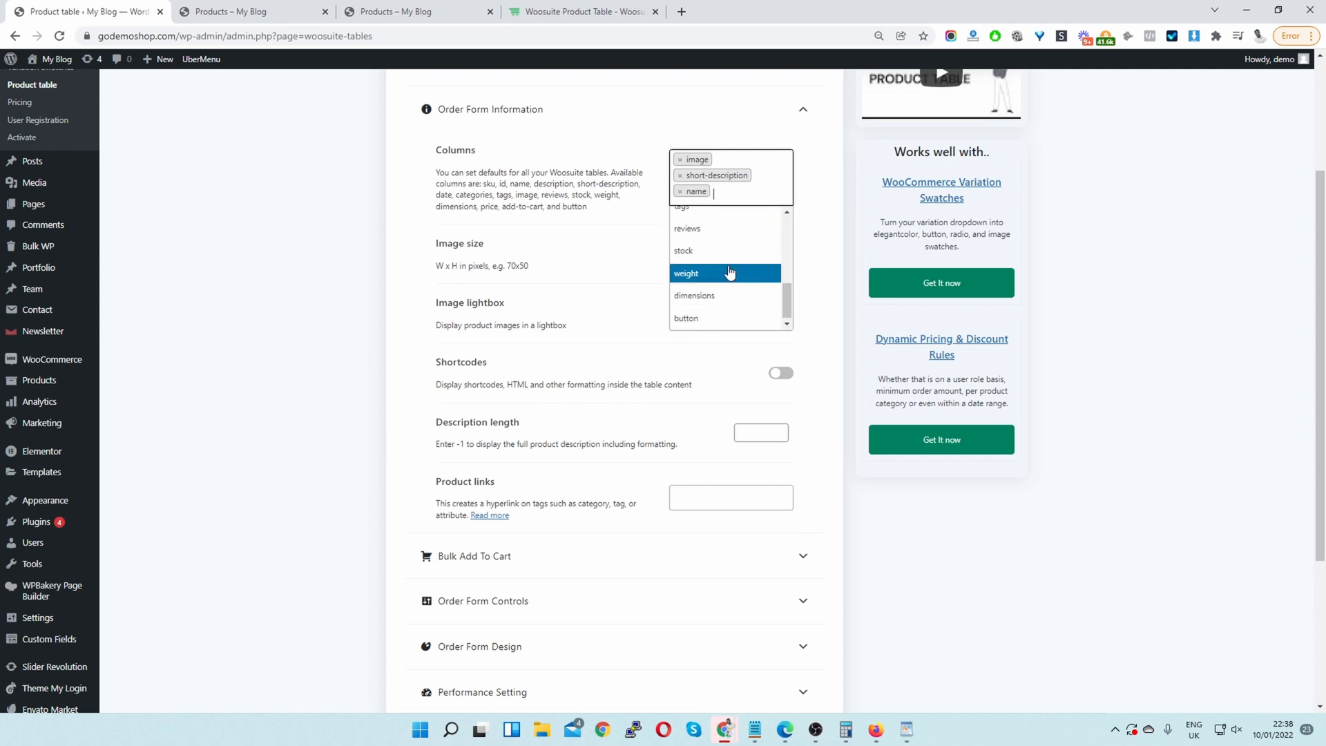
{"action": "scroll", "coordinate": [730, 271], "scroll_direction": "up", "scroll_amount": 8}
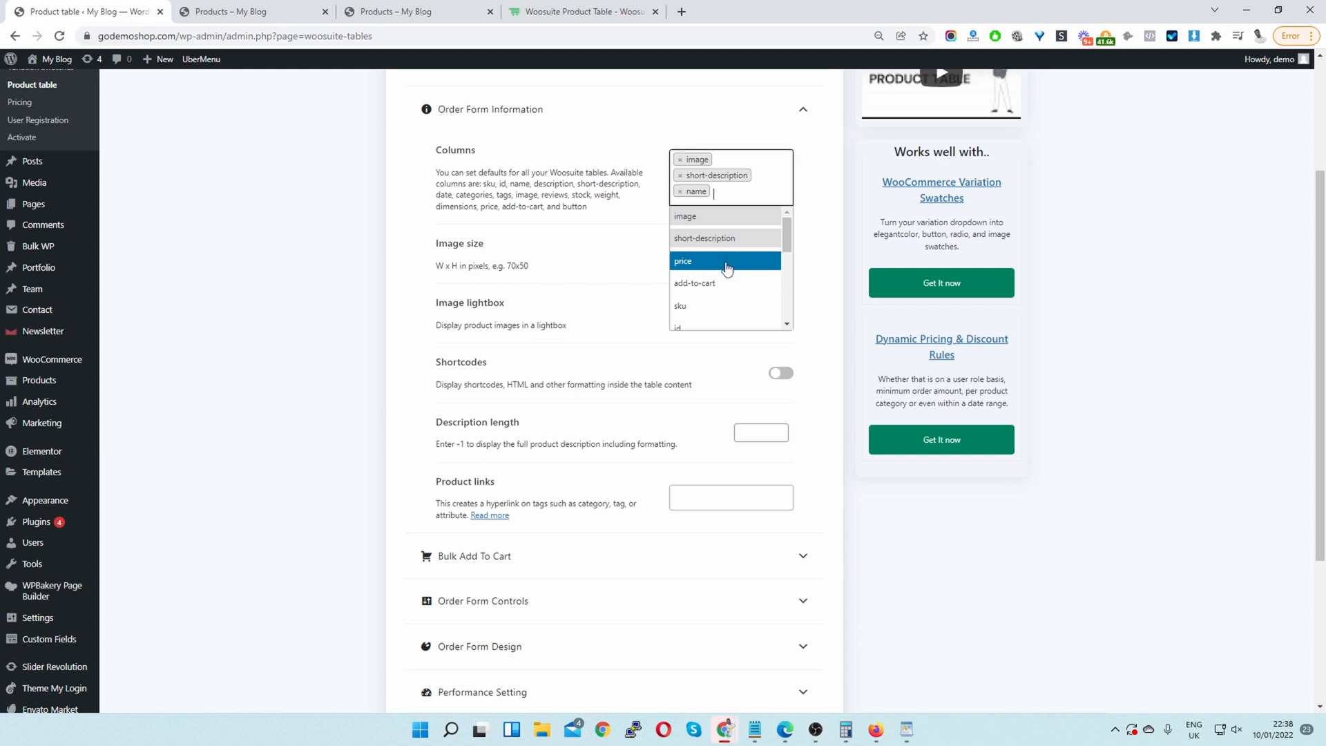
{"action": "left_click", "coordinate": [727, 268]}
{"action": "left_click", "coordinate": [740, 206]}
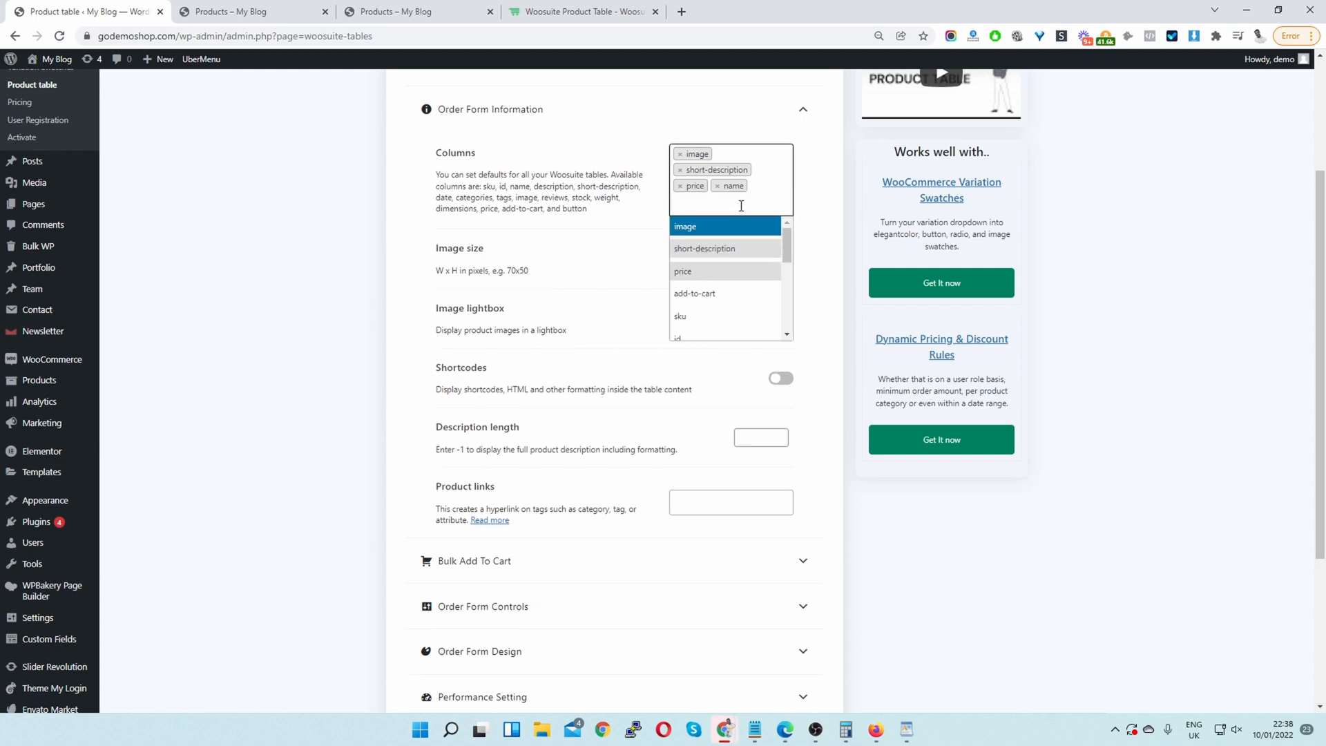
{"action": "left_click", "coordinate": [715, 293]}
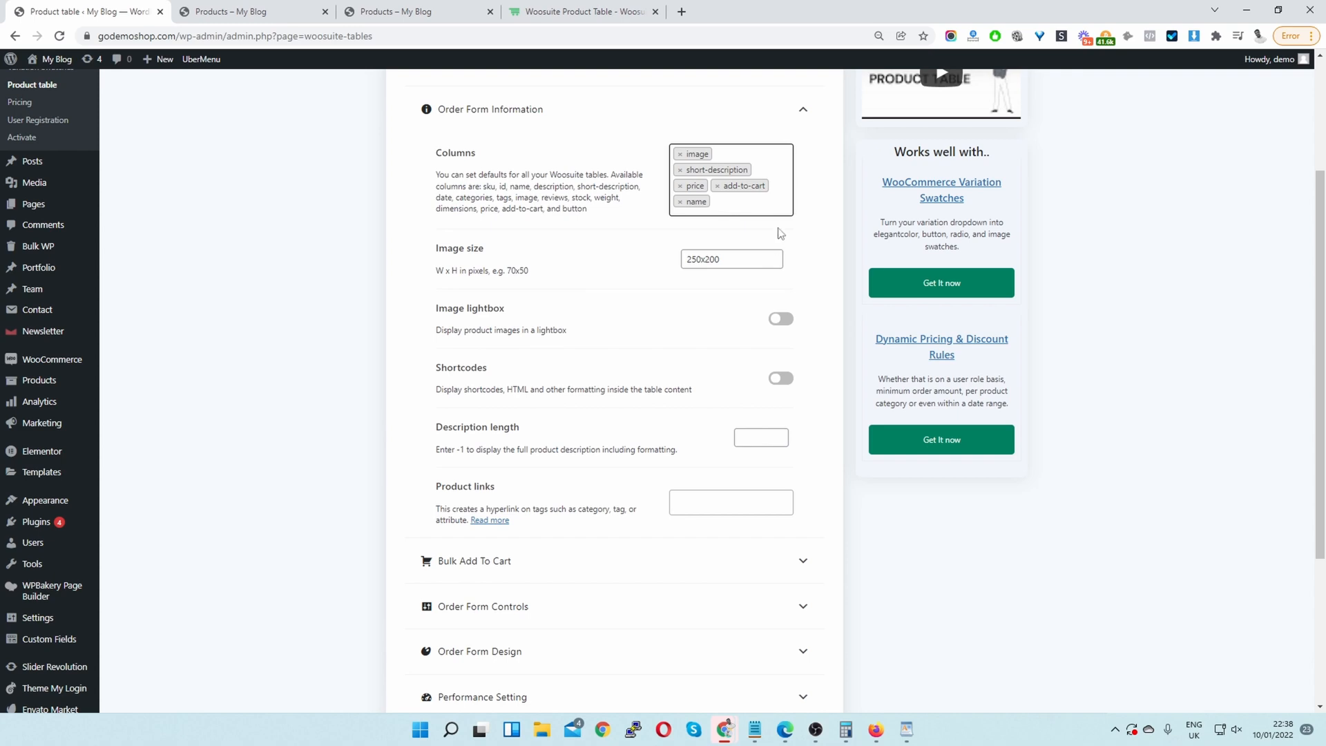
{"action": "mouse_move", "coordinate": [693, 158]}
{"action": "left_mouse_down"}
{"action": "mouse_move", "coordinate": [711, 187]}
{"action": "mouse_move", "coordinate": [703, 159]}
{"action": "left_mouse_up"}
- Set the product table's image size to 200x150 pixels
{"action": "left_click_drag", "start_coordinate": [703, 260], "coordinate": [693, 260]}
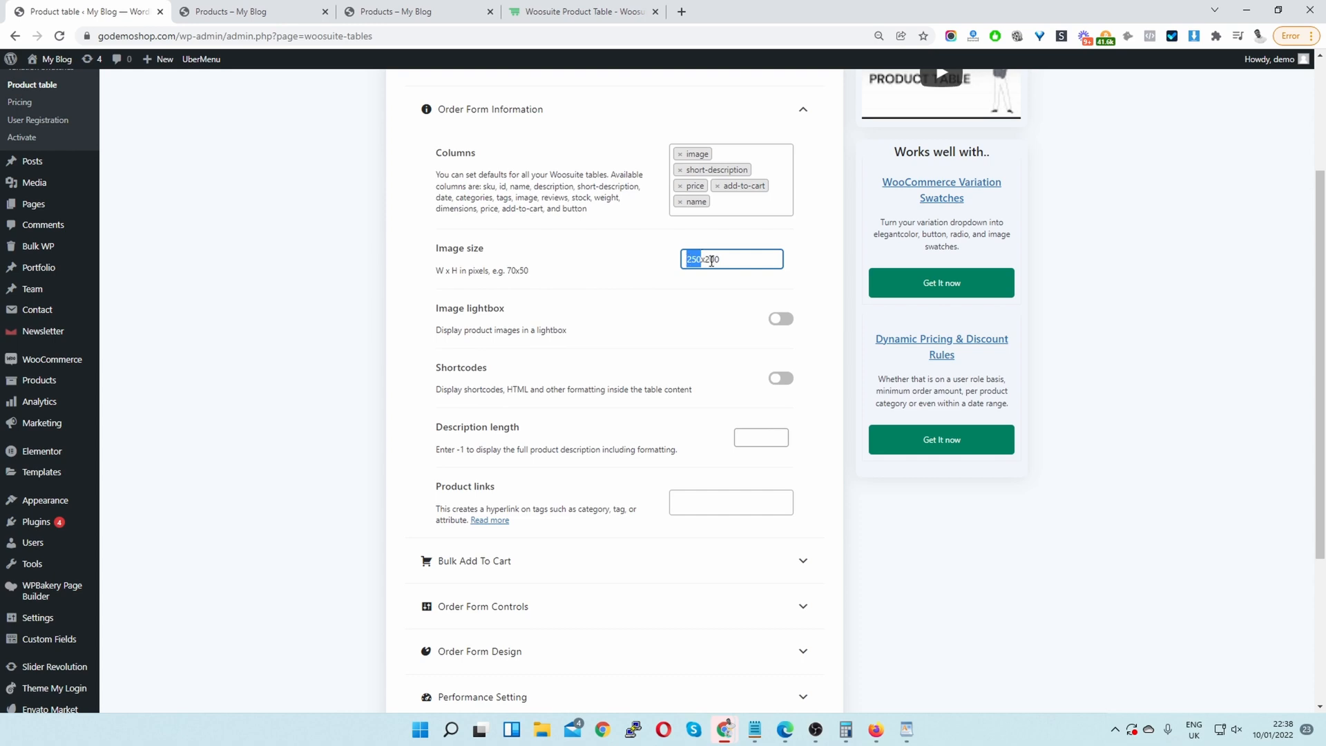
{"action": "left_click_drag", "start_coordinate": [705, 261], "coordinate": [682, 263]}
{"action": "left_click_drag", "start_coordinate": [702, 257], "coordinate": [657, 257]}
{"action": "type", "text": "200x150"}
- In Order Form Controls, keep Product filters on Custom with categories as the custom filter, and save the plugin settings
{"action": "scroll", "coordinate": [698, 216], "scroll_direction": "down", "scroll_amount": 1}
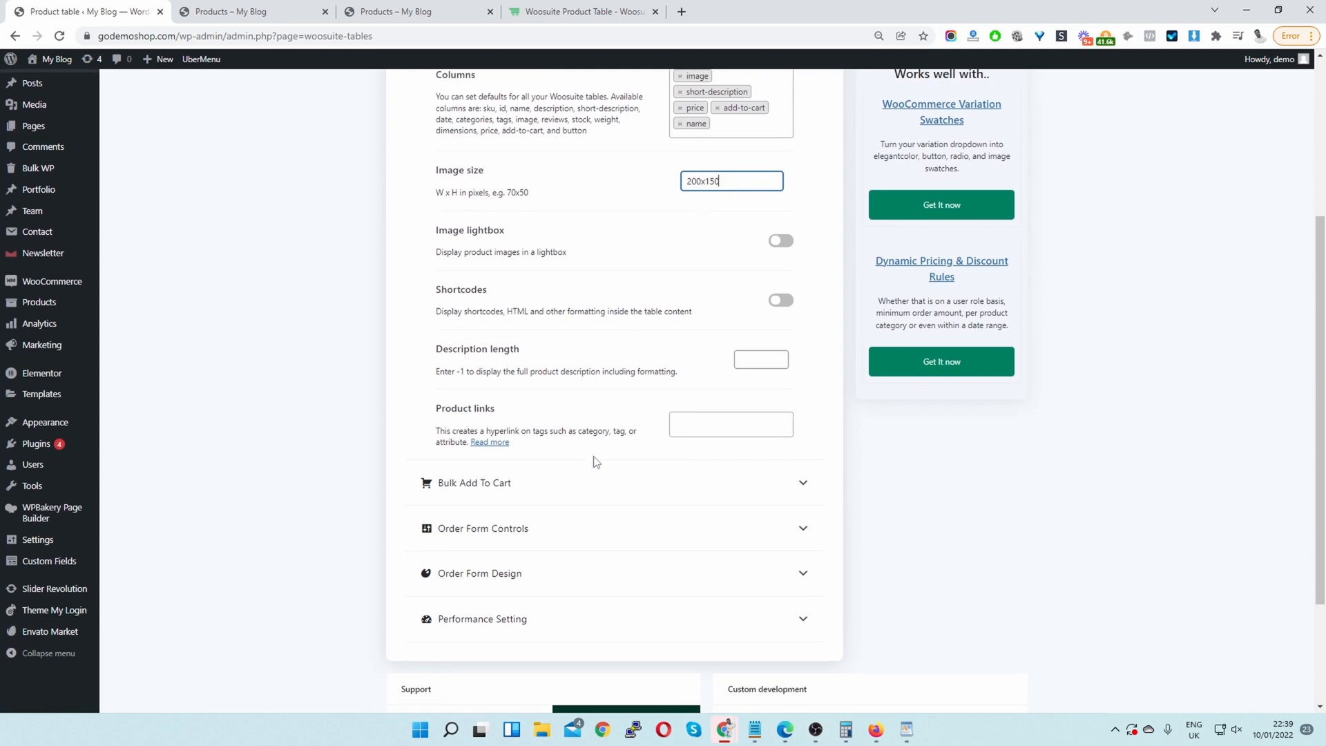
{"action": "left_click", "coordinate": [523, 529]}
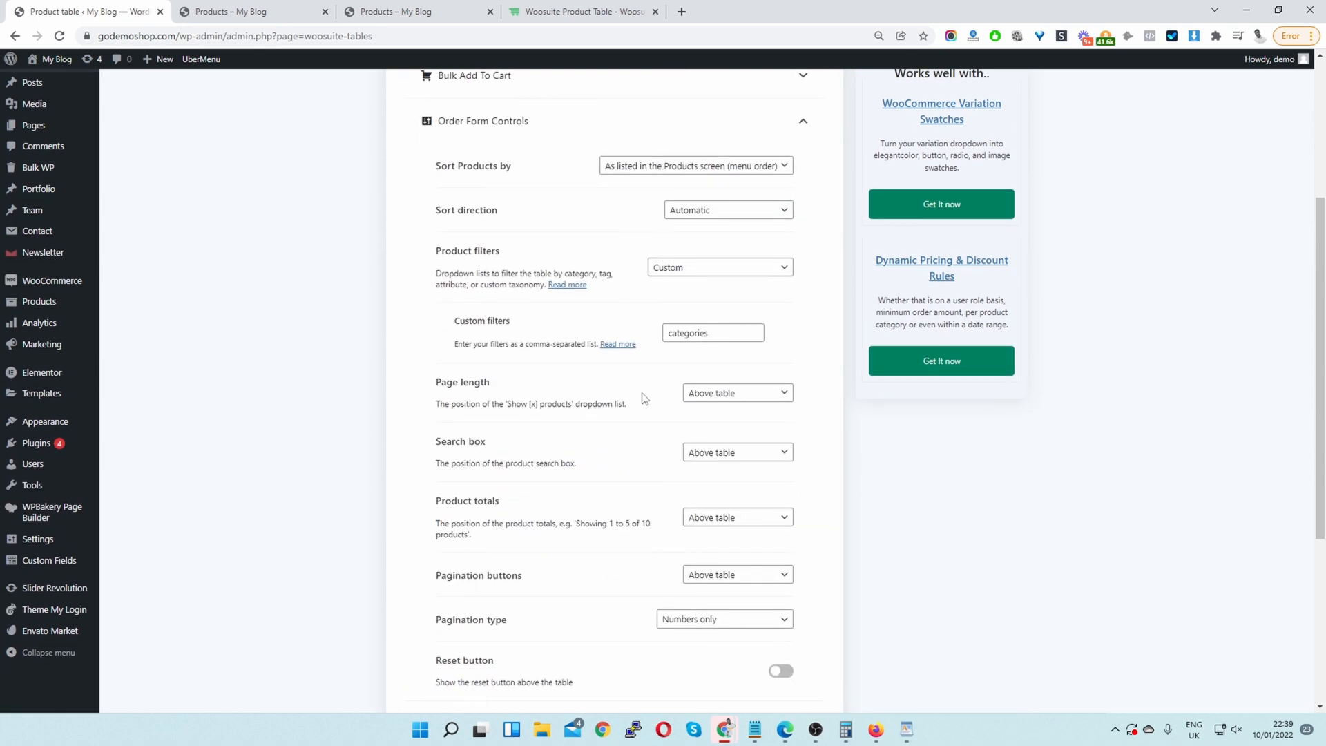
{"action": "left_click_drag", "start_coordinate": [683, 247], "coordinate": [409, 251]}
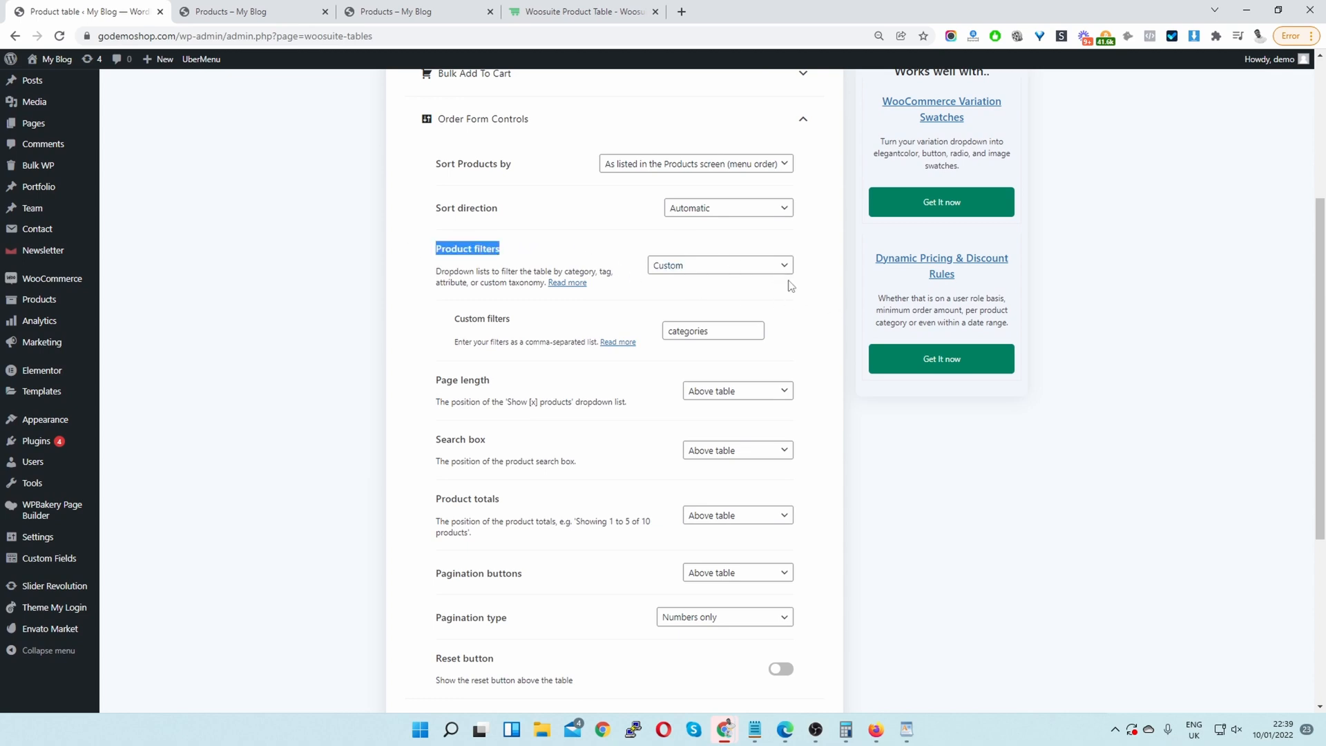
{"action": "left_click", "coordinate": [744, 266]}
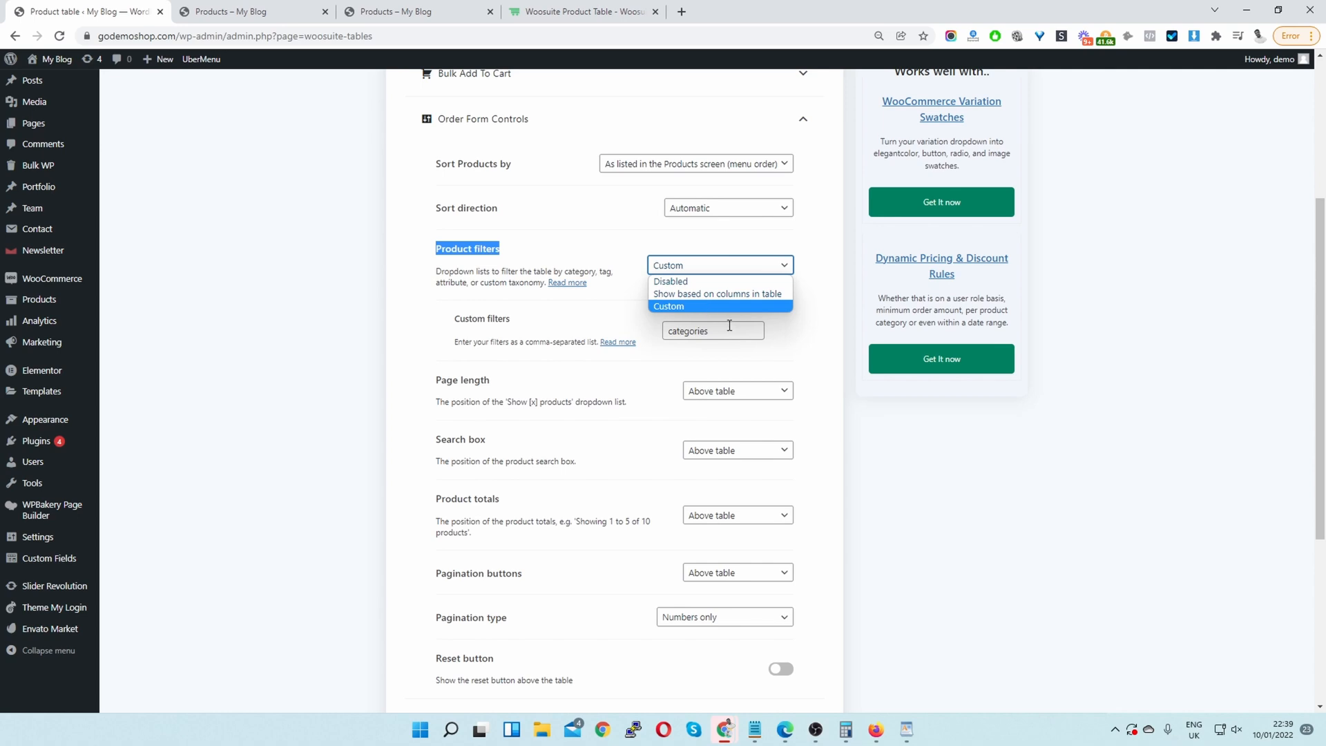
{"action": "left_click", "coordinate": [701, 306]}
{"action": "left_click_drag", "start_coordinate": [725, 331], "coordinate": [661, 348]}
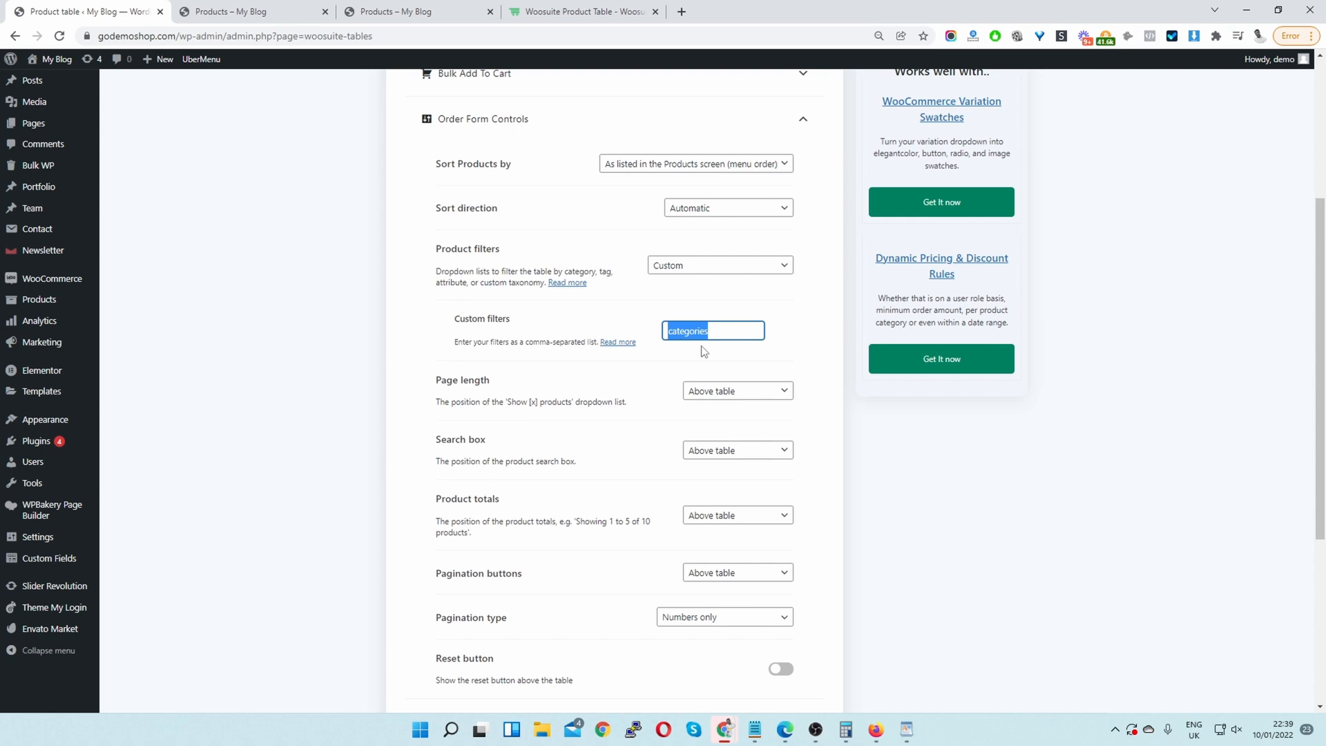
{"action": "scroll", "coordinate": [781, 419], "scroll_direction": "down", "scroll_amount": 5}
{"action": "scroll", "coordinate": [781, 419], "scroll_direction": "up", "scroll_amount": 10}
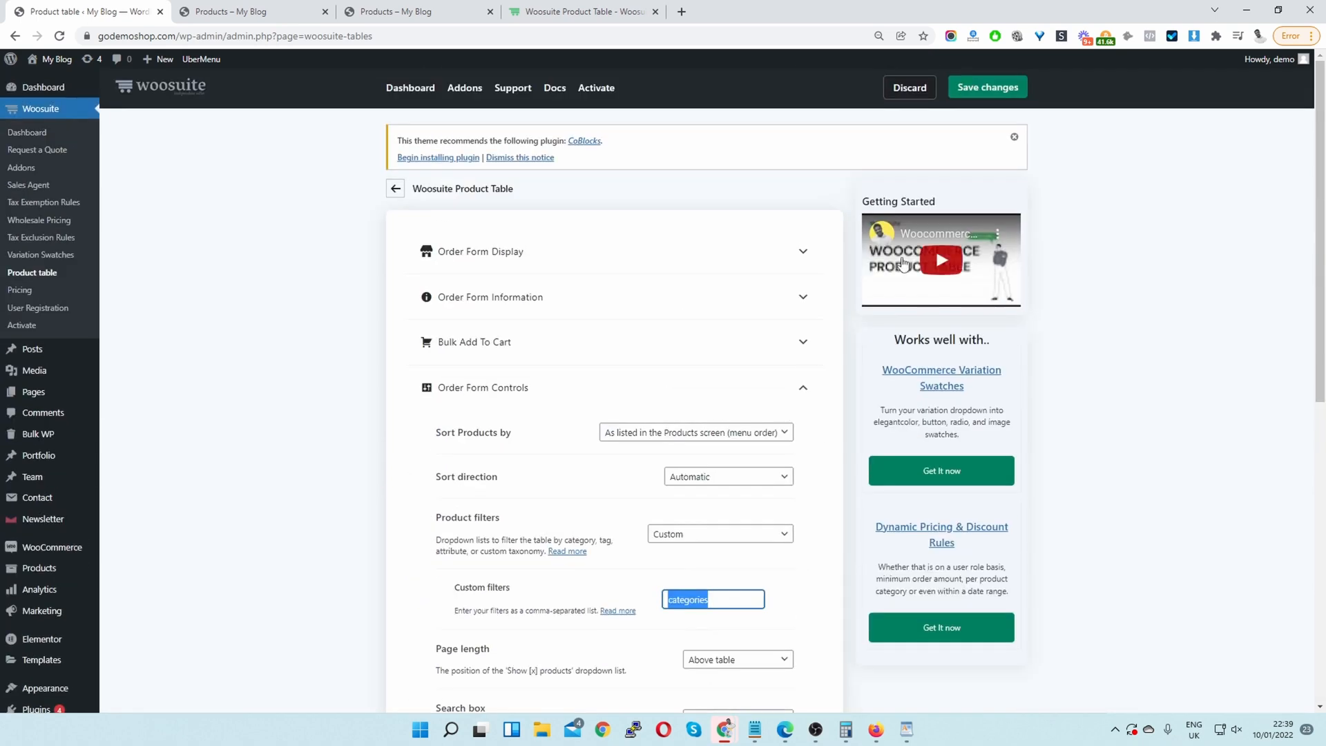
{"action": "left_click", "coordinate": [987, 87]}
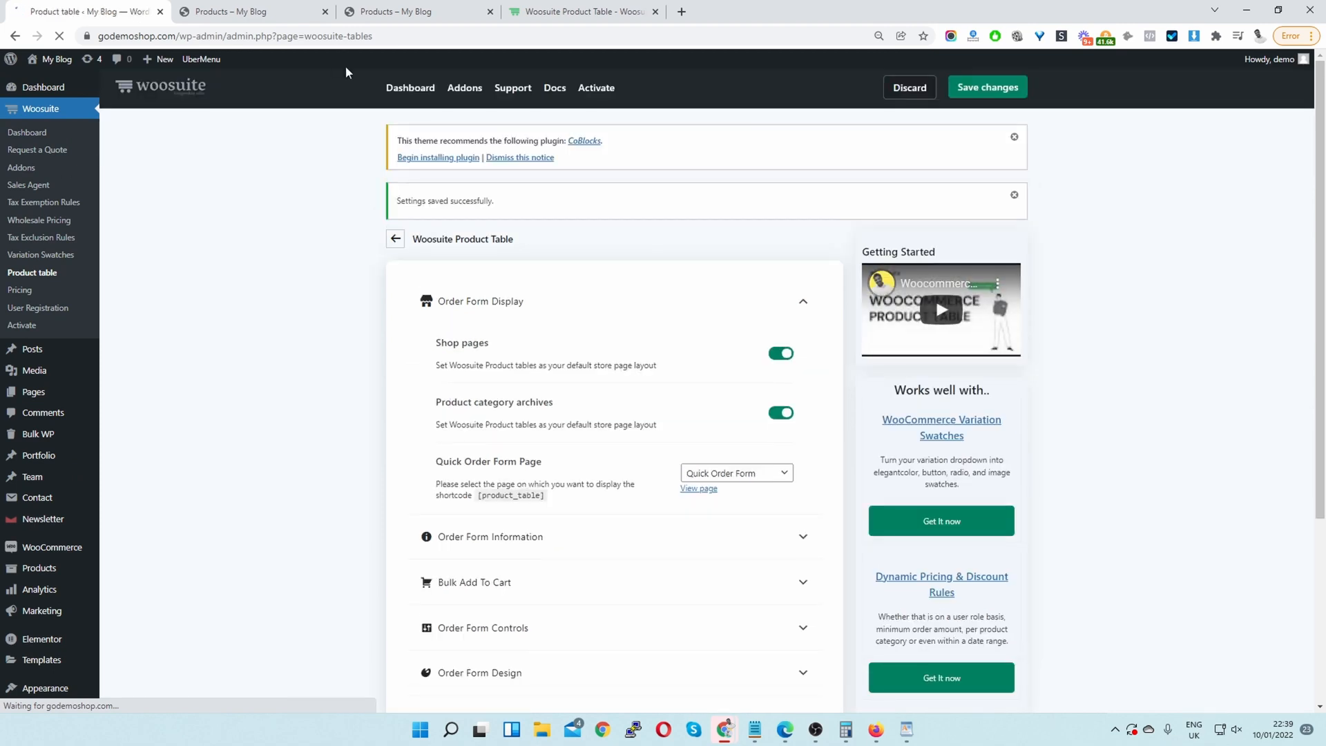
- Visit the store page to check the product table's columns, and return to the Product Table settings
{"action": "mouse_move", "coordinate": [56, 60]}
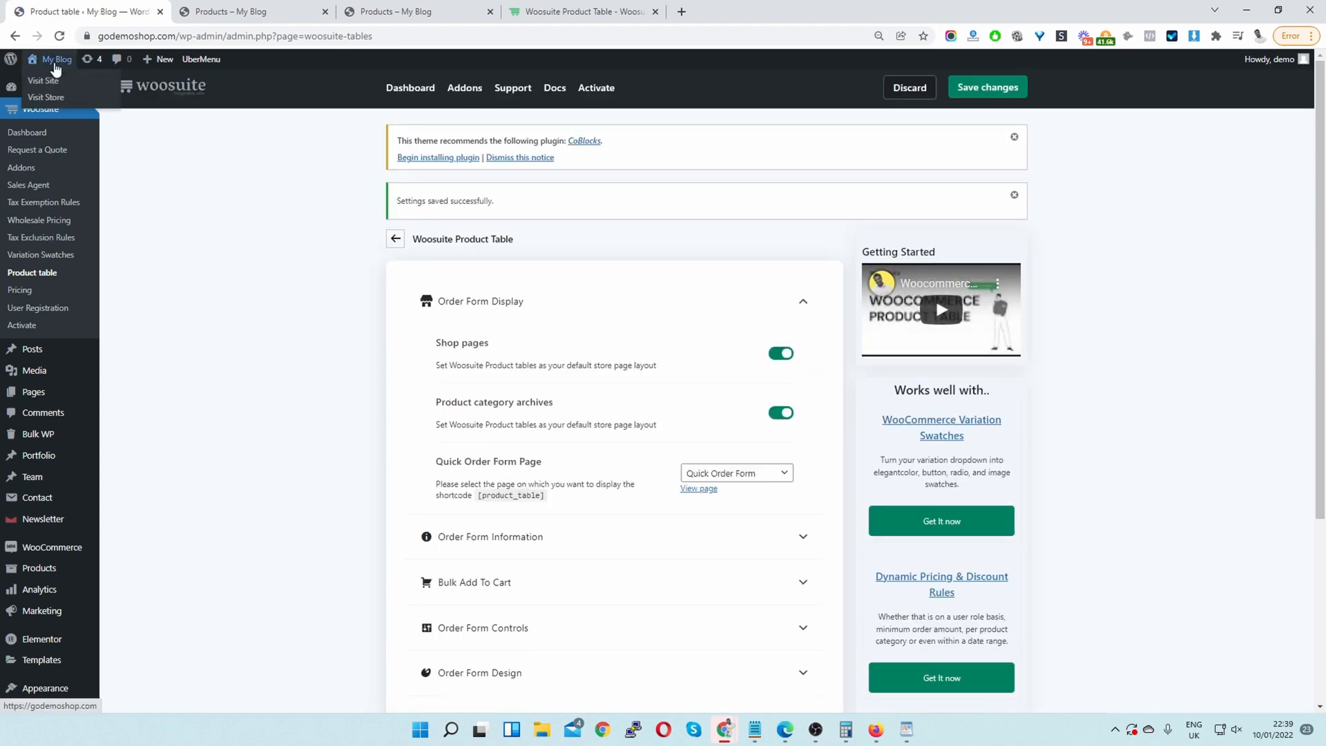
{"action": "left_click", "coordinate": [67, 95]}
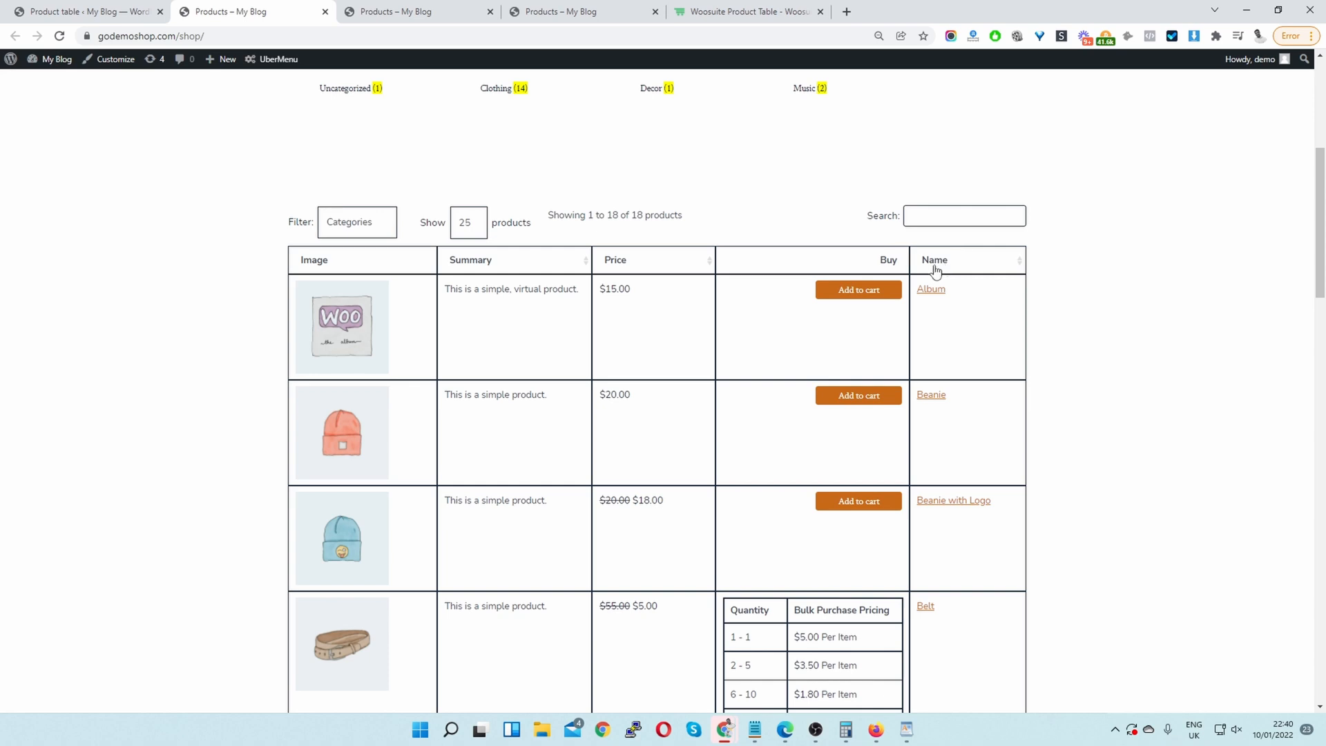
{"action": "left_click", "coordinate": [85, 12]}
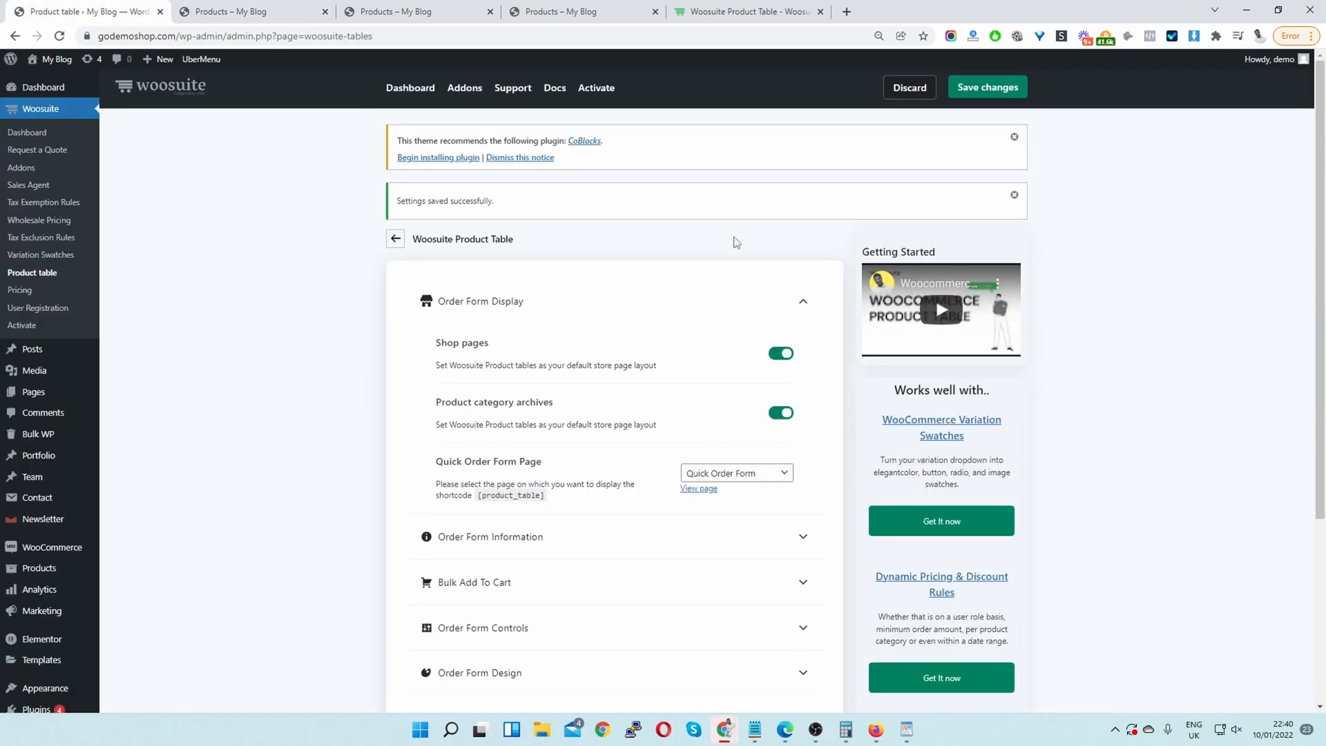
- Move the name column directly after image in the Order Form Information columns and save the changes
{"action": "scroll", "coordinate": [607, 317], "scroll_direction": "down", "scroll_amount": 3}
{"action": "left_click", "coordinate": [533, 305]}
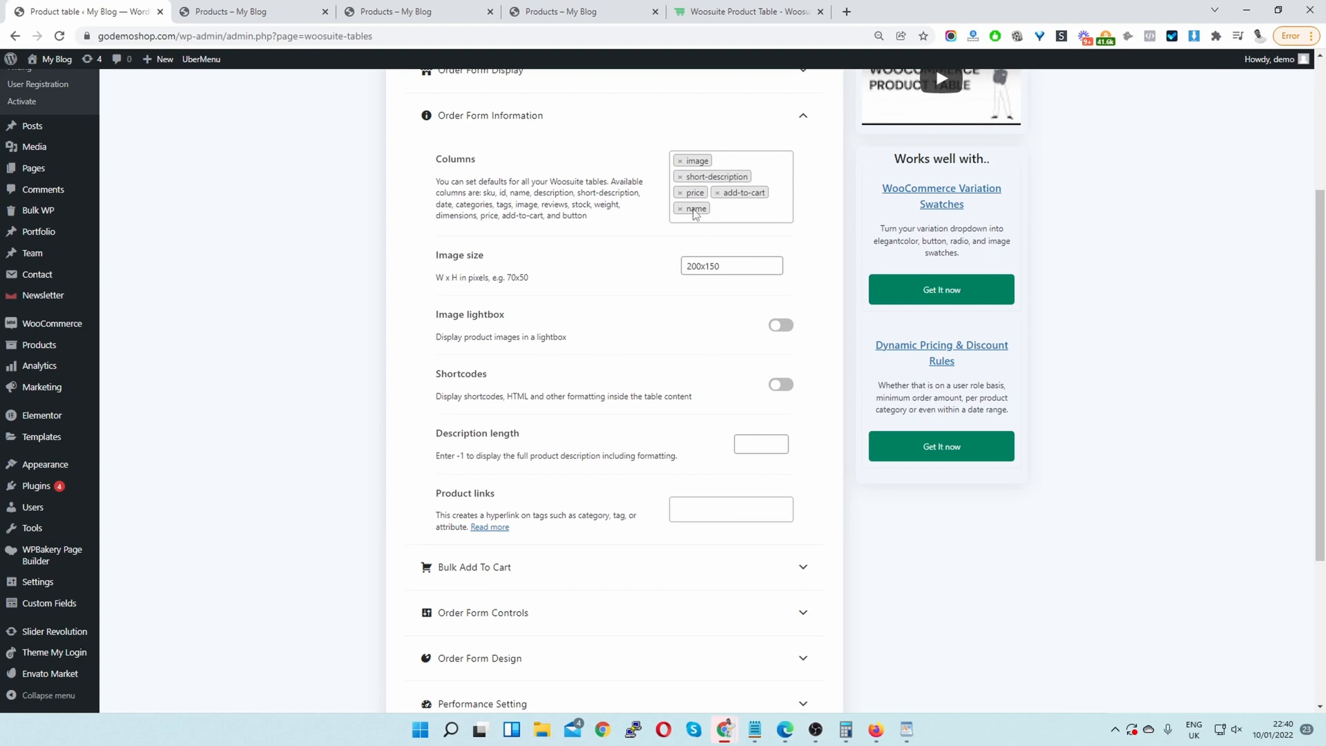
{"action": "mouse_move", "coordinate": [694, 217]}
{"action": "left_mouse_down"}
{"action": "mouse_move", "coordinate": [719, 172]}
{"action": "mouse_move", "coordinate": [687, 171]}
{"action": "mouse_move", "coordinate": [704, 164]}
{"action": "mouse_move", "coordinate": [692, 194]}
{"action": "left_mouse_up"}
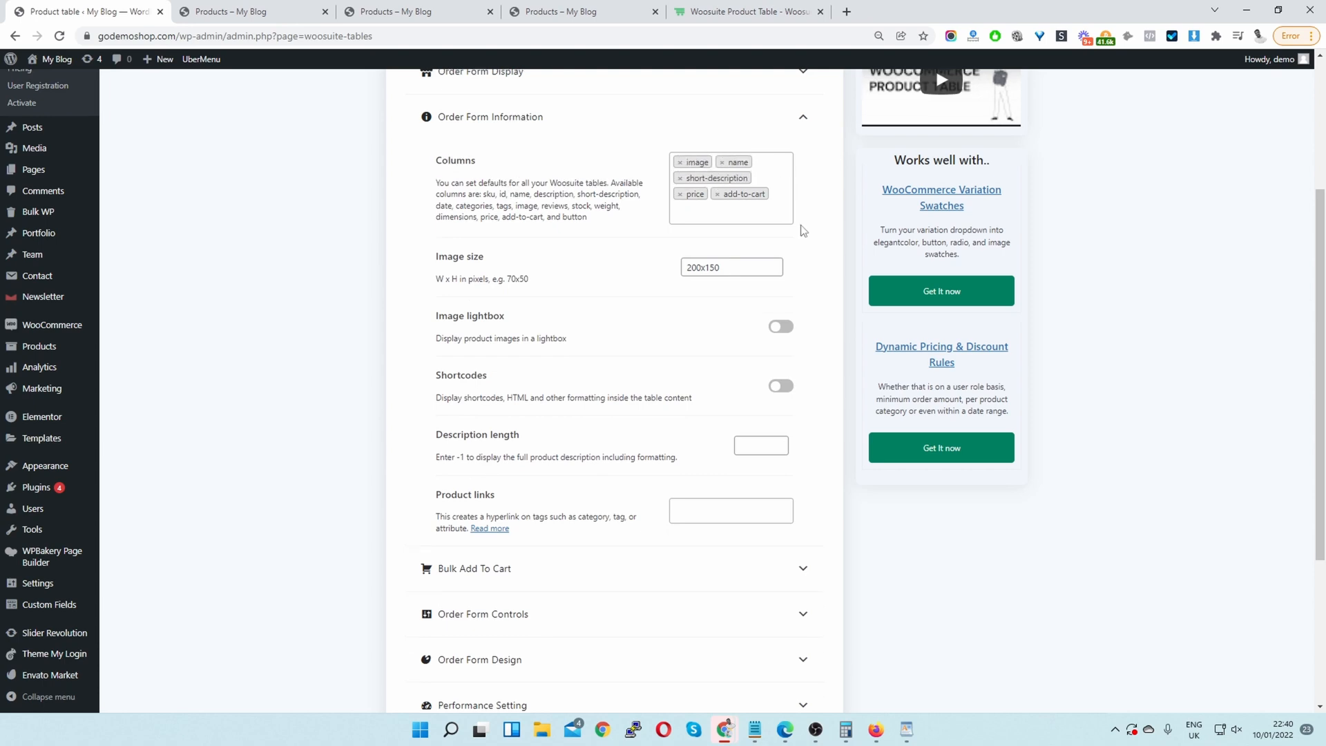
{"action": "scroll", "coordinate": [801, 228], "scroll_direction": "up", "scroll_amount": 4}
{"action": "left_click", "coordinate": [985, 97]}
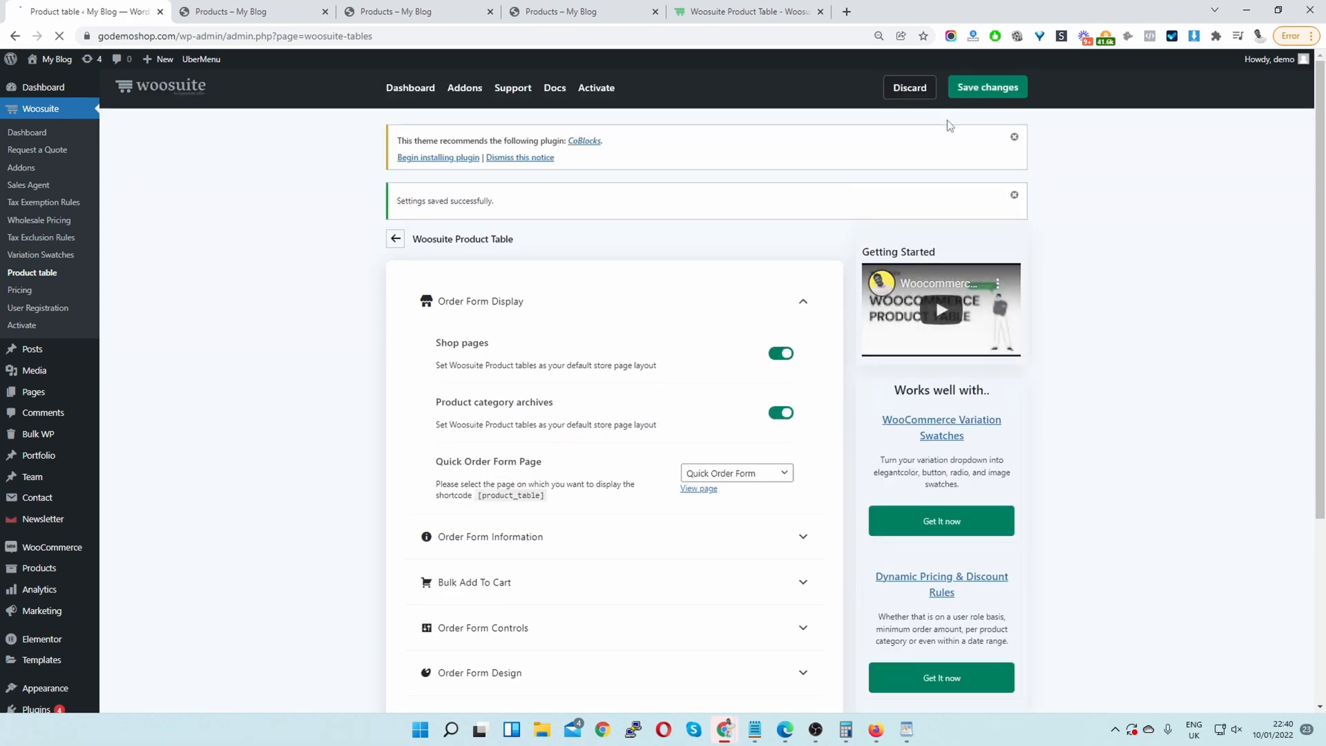
{"action": "left_click_drag", "start_coordinate": [414, 198], "coordinate": [490, 214]}
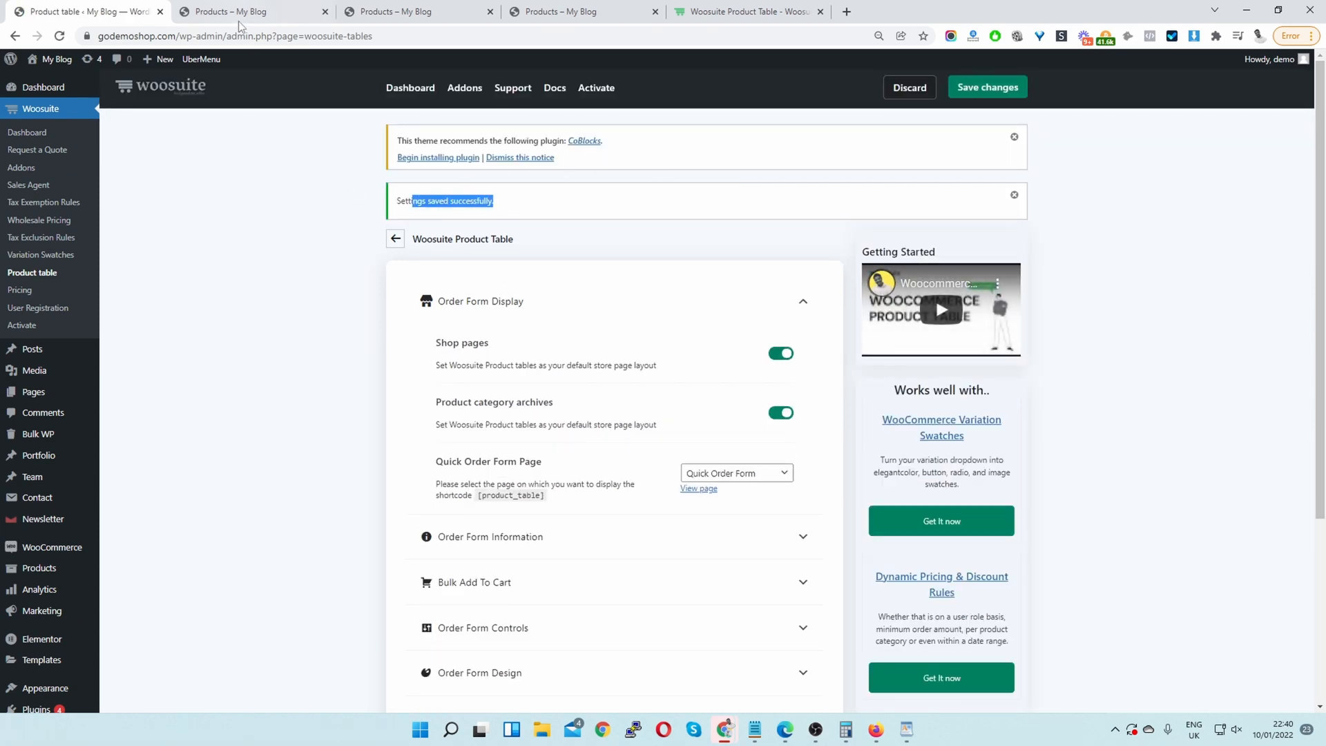
- Reload the shop page and examine the table's column order and the category thumbnails above it
{"action": "left_click", "coordinate": [268, 12]}
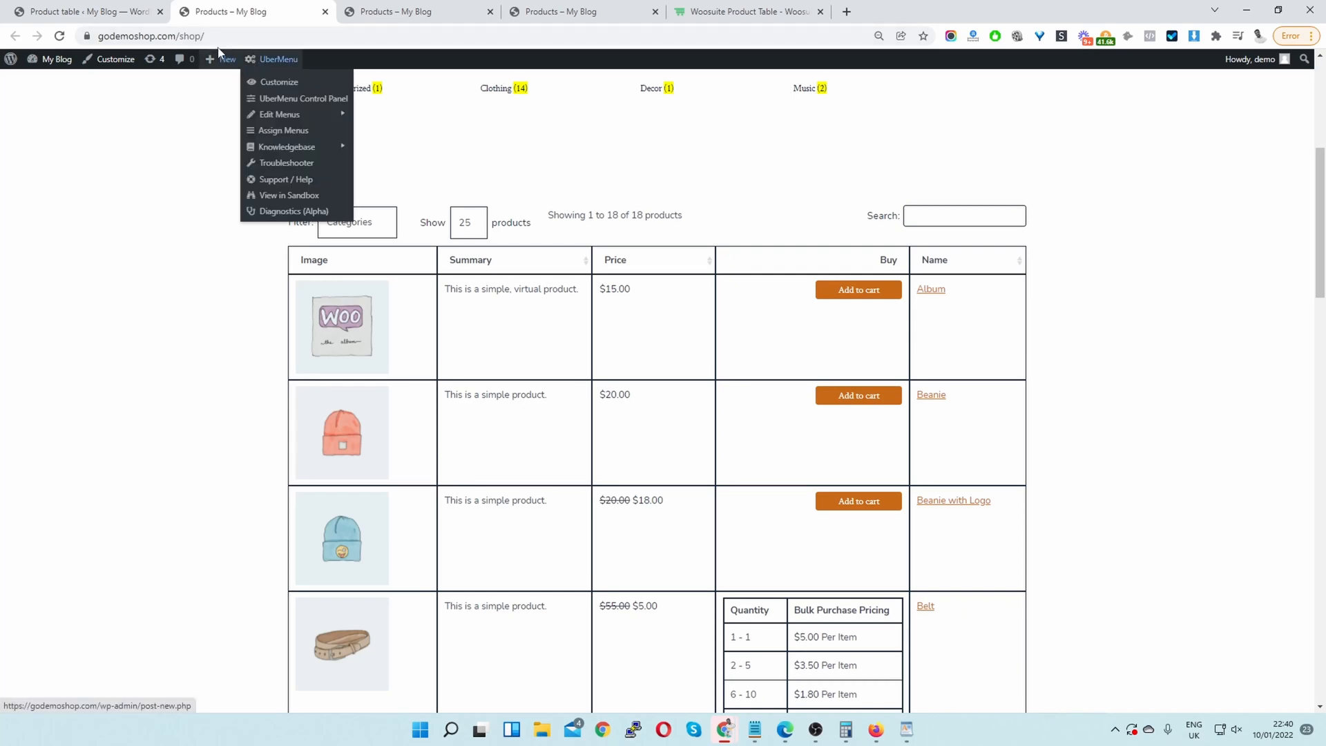
{"action": "left_click", "coordinate": [62, 35]}
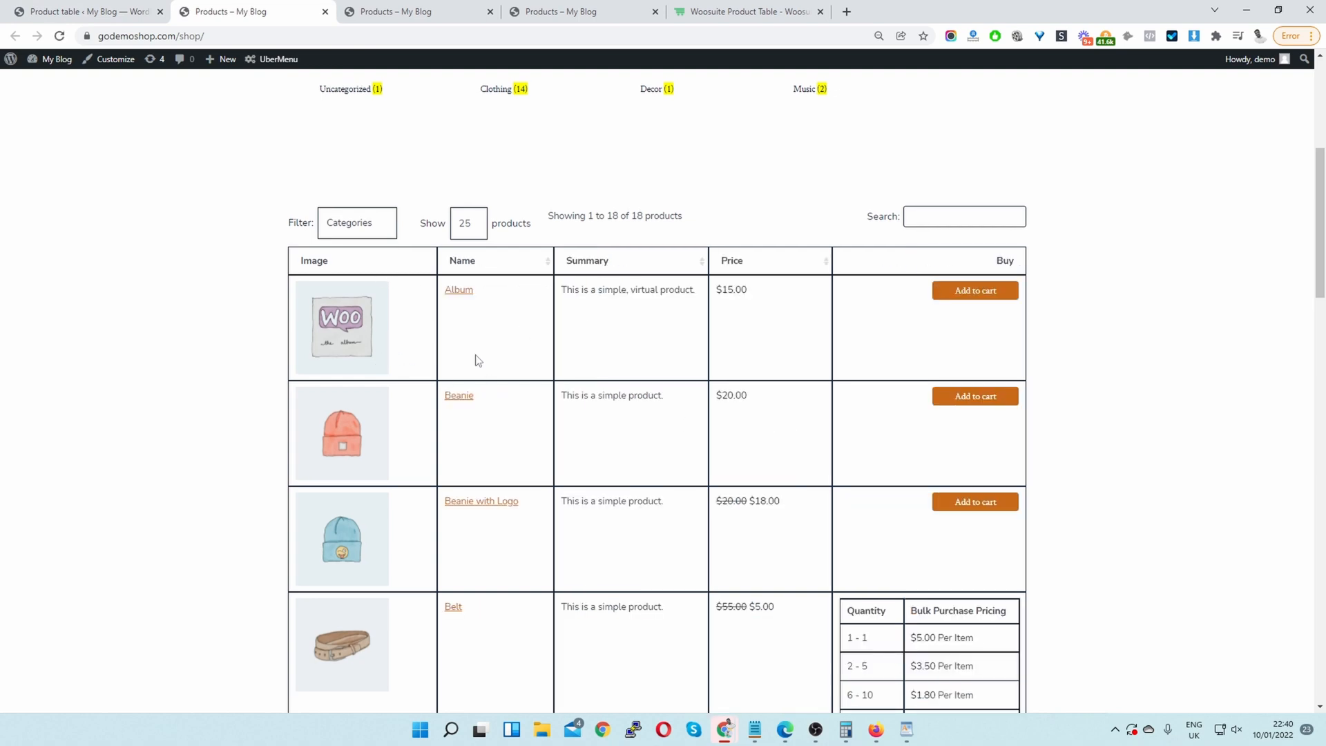
{"action": "scroll", "coordinate": [546, 363], "scroll_direction": "up", "scroll_amount": 4}
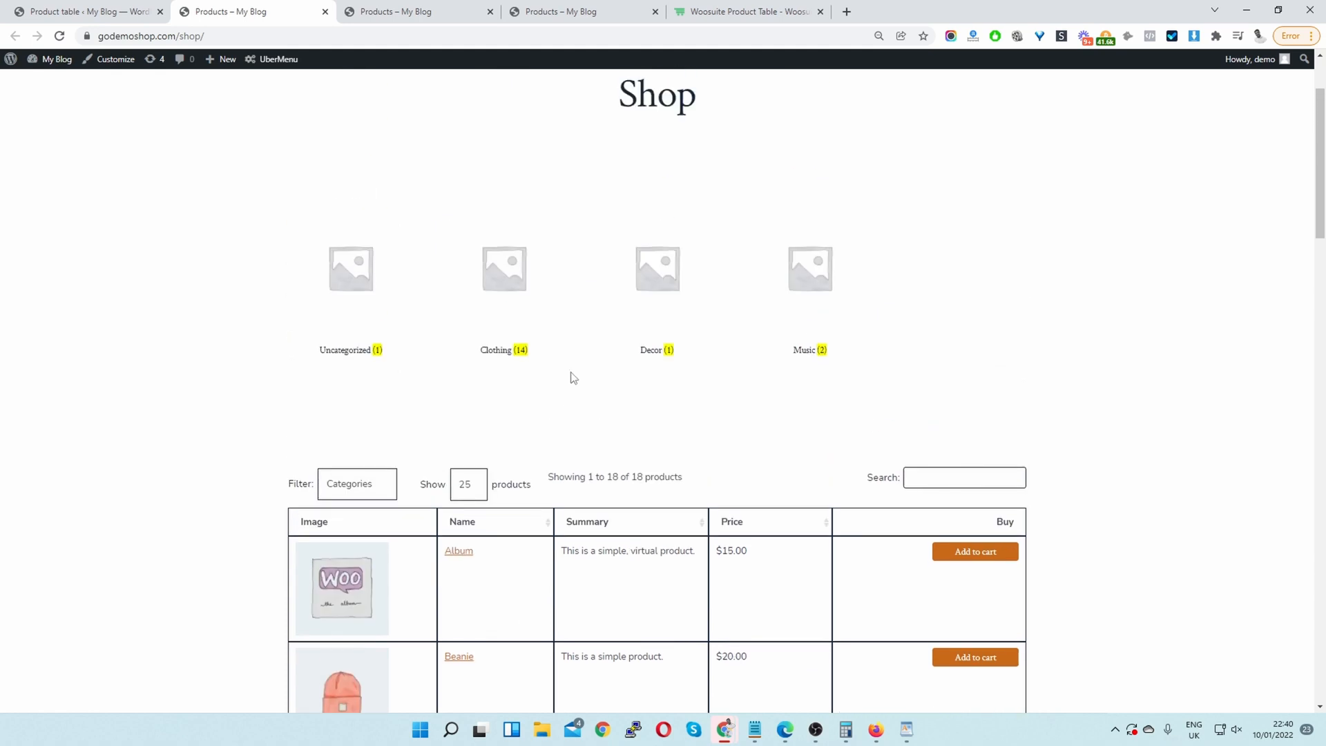
{"action": "left_click_drag", "start_coordinate": [991, 330], "coordinate": [320, 321]}
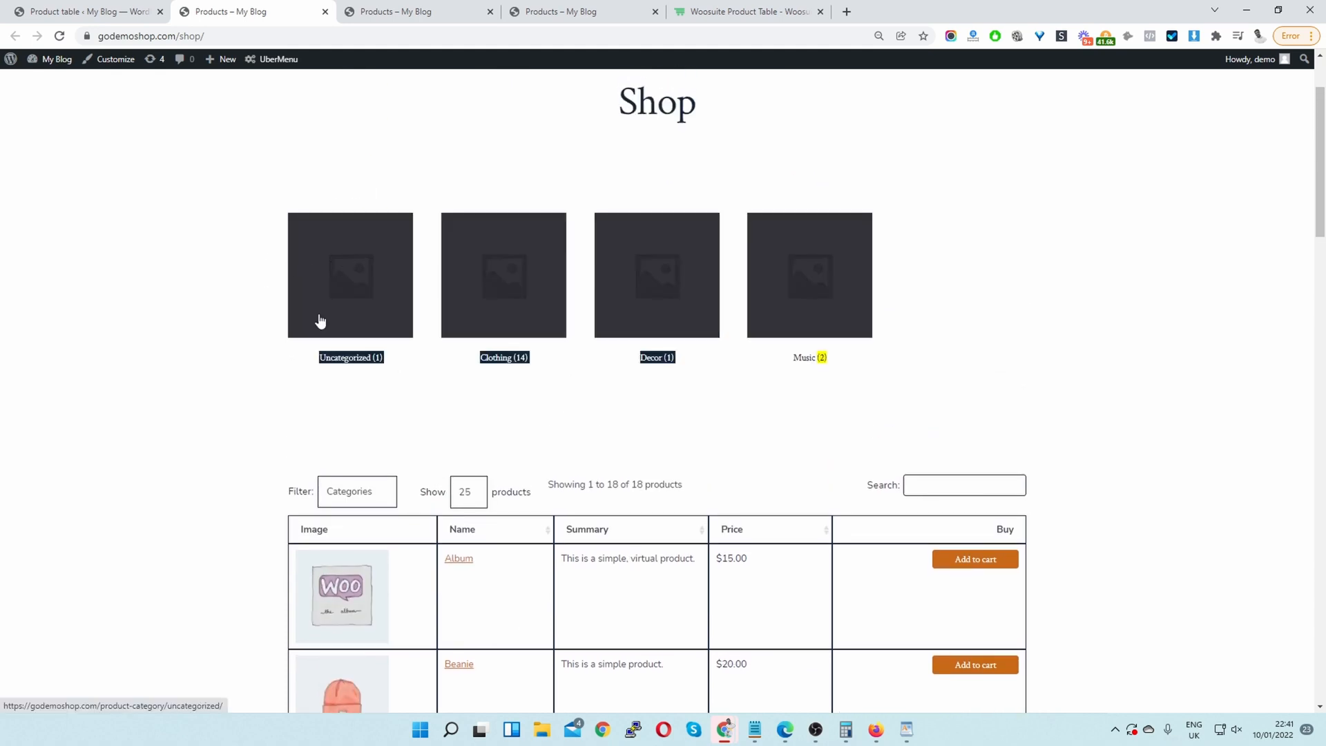
{"action": "left_click", "coordinate": [995, 322]}
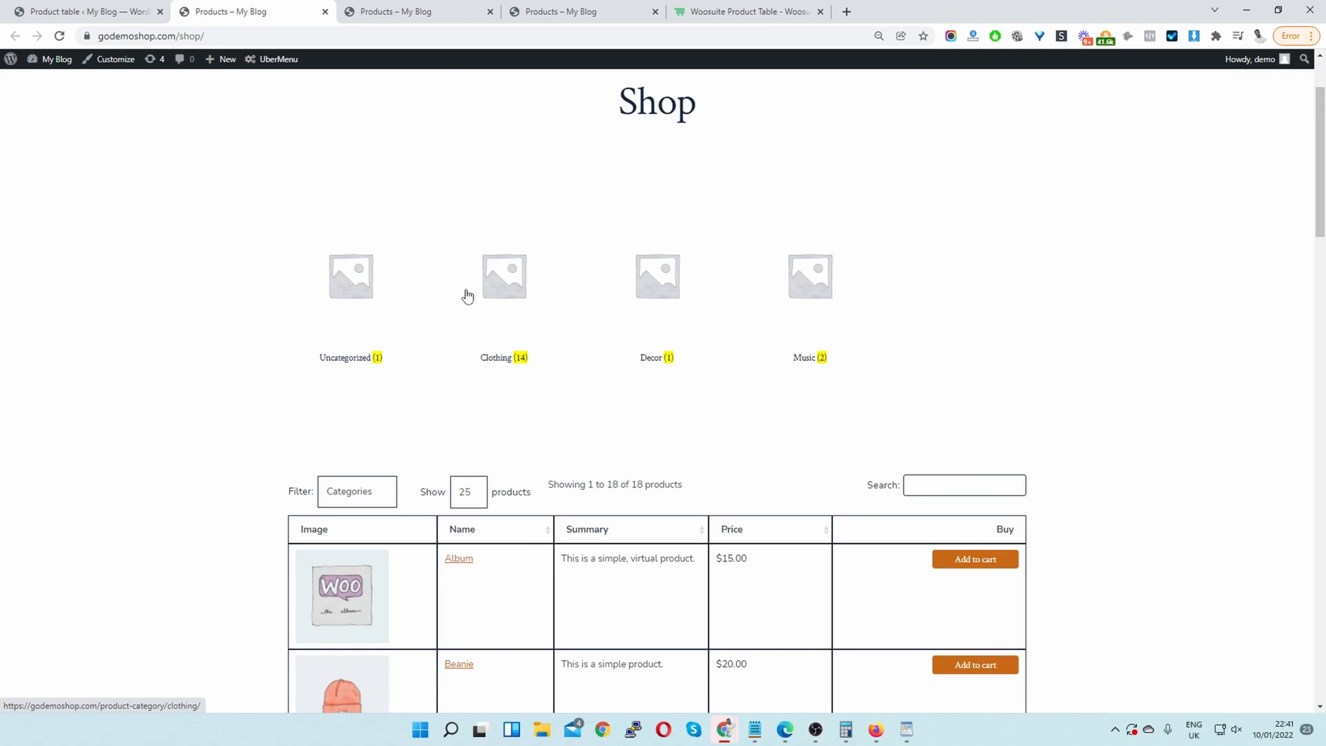
{"action": "scroll", "coordinate": [656, 246], "scroll_direction": "down", "scroll_amount": 2}
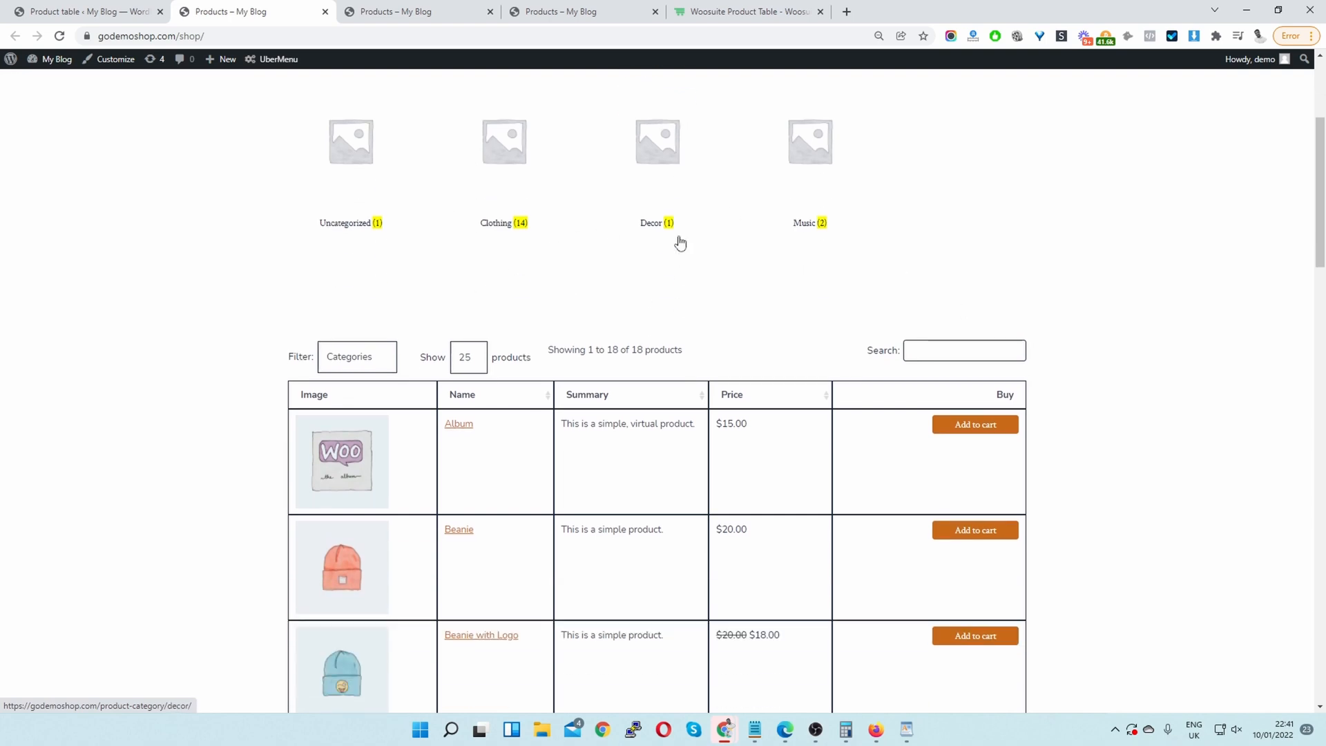
{"action": "scroll", "coordinate": [680, 243], "scroll_direction": "down", "scroll_amount": 1}
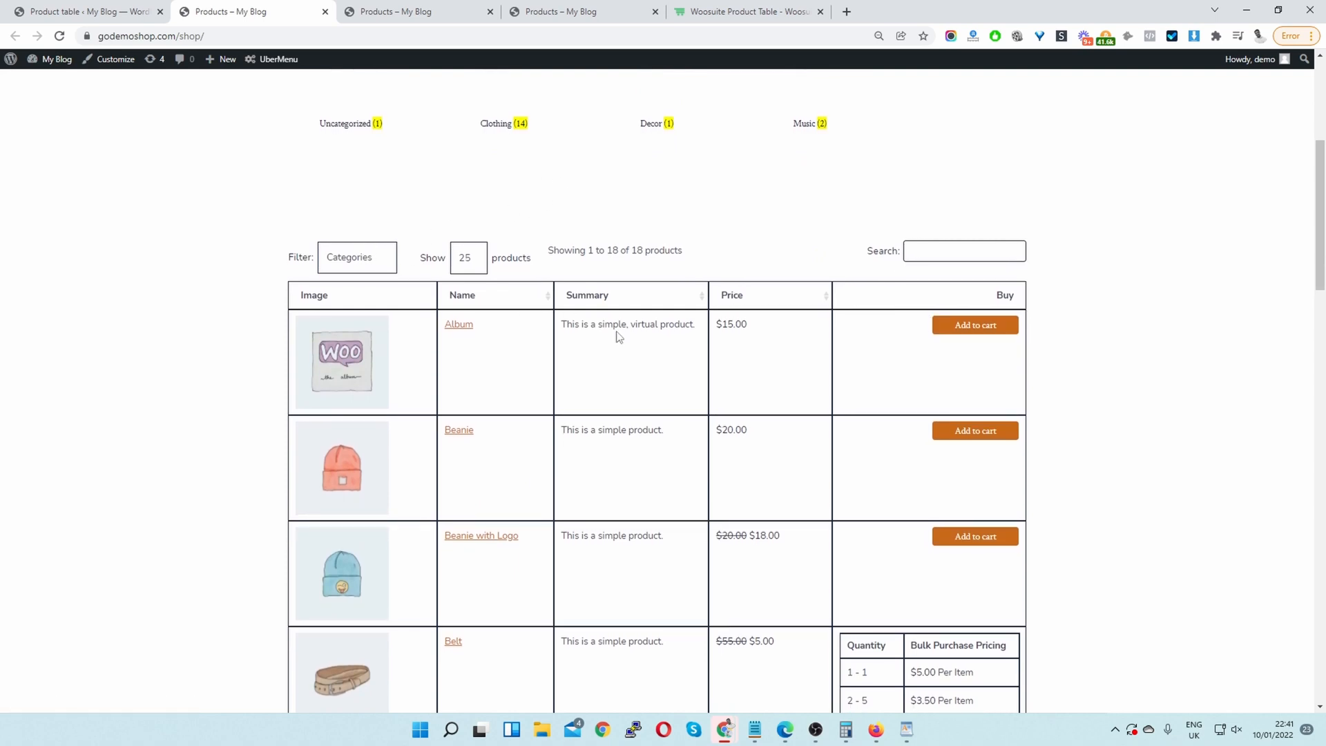
- Filter the shop's product table by the Clothing category and look through the listed products
{"action": "left_click", "coordinate": [368, 266]}
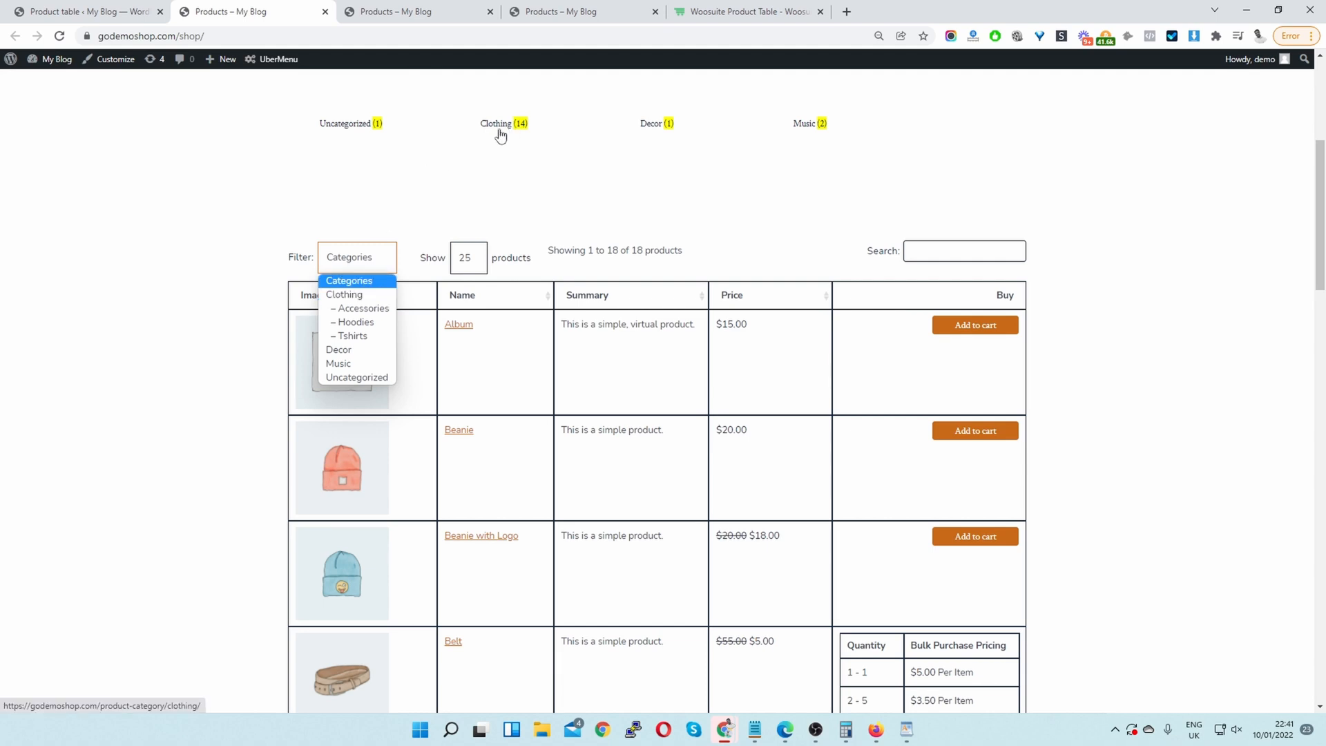
{"action": "left_click", "coordinate": [358, 296]}
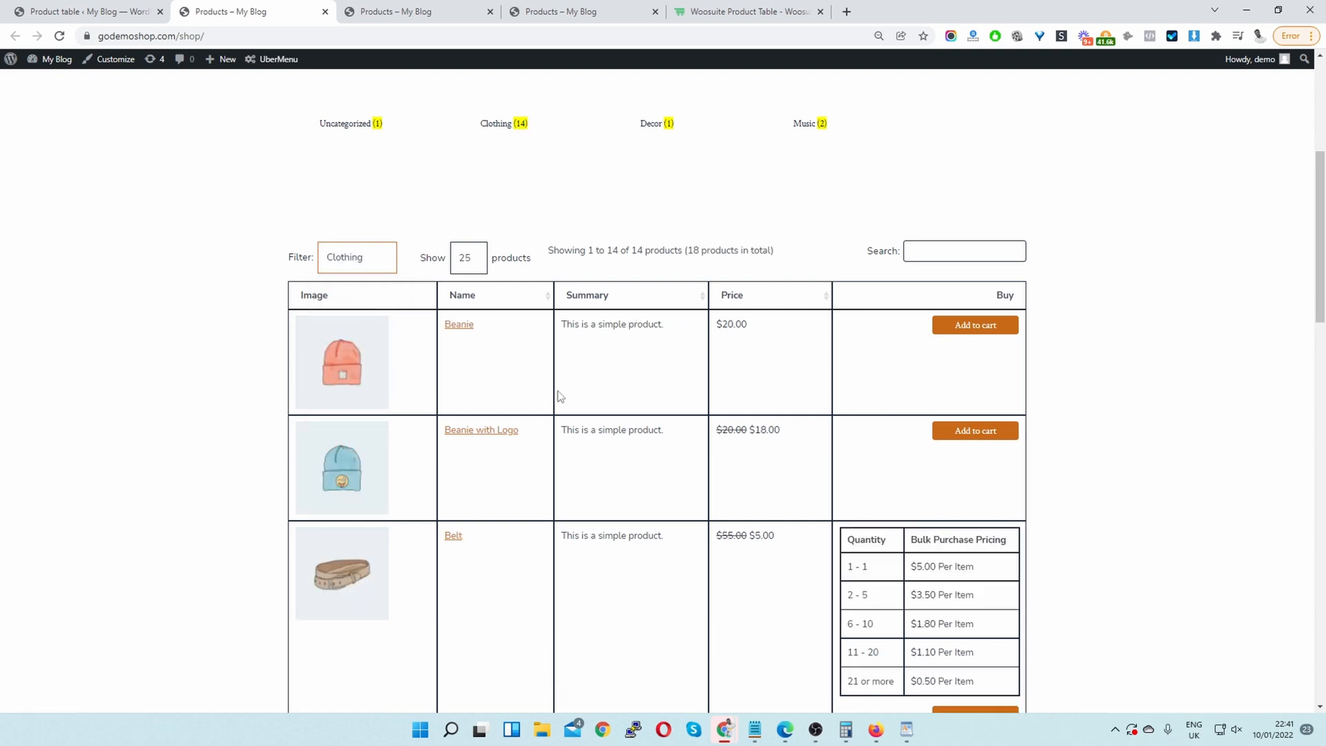
{"action": "scroll", "coordinate": [560, 395], "scroll_direction": "down", "scroll_amount": 15}
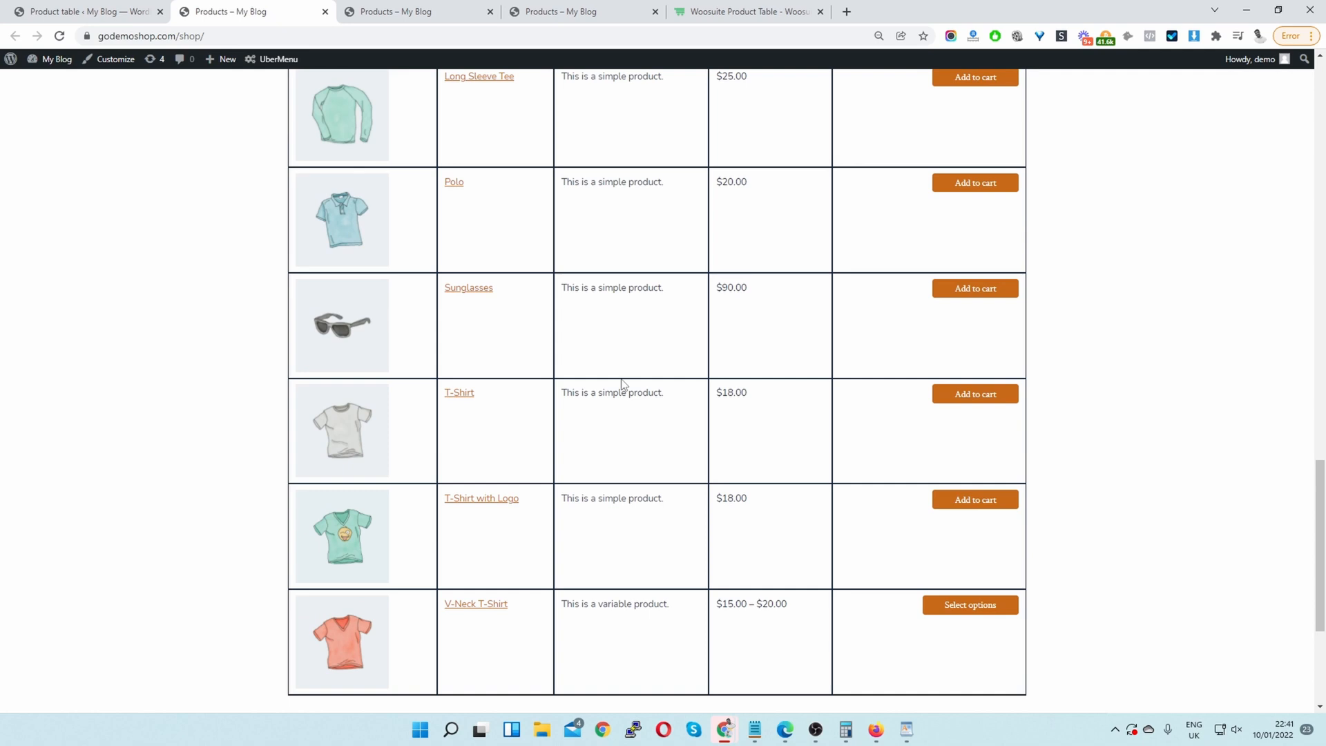
{"action": "scroll", "coordinate": [687, 324], "scroll_direction": "up", "scroll_amount": 15}
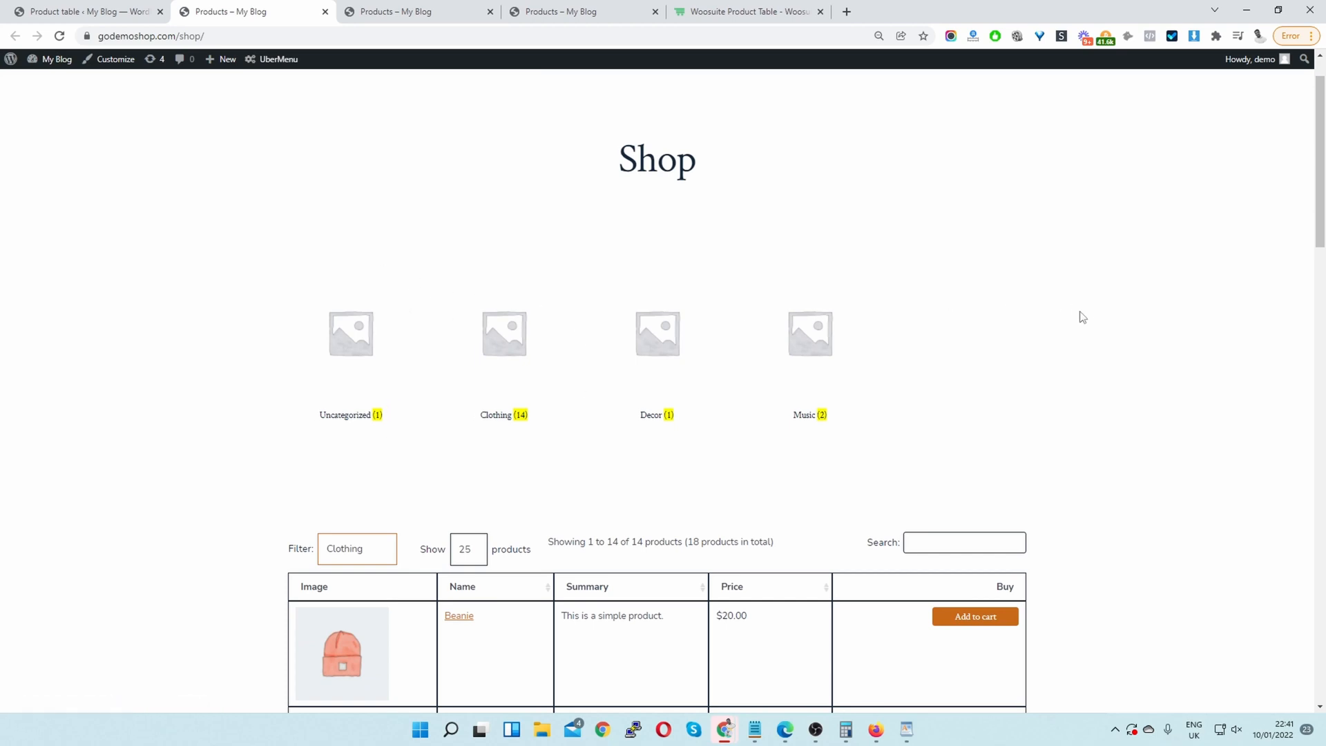
- Open the WooCommerce Product Catalog settings in the site customizer for the shop page
{"action": "left_click", "coordinate": [118, 63]}
{"action": "left_click", "coordinate": [111, 60]}
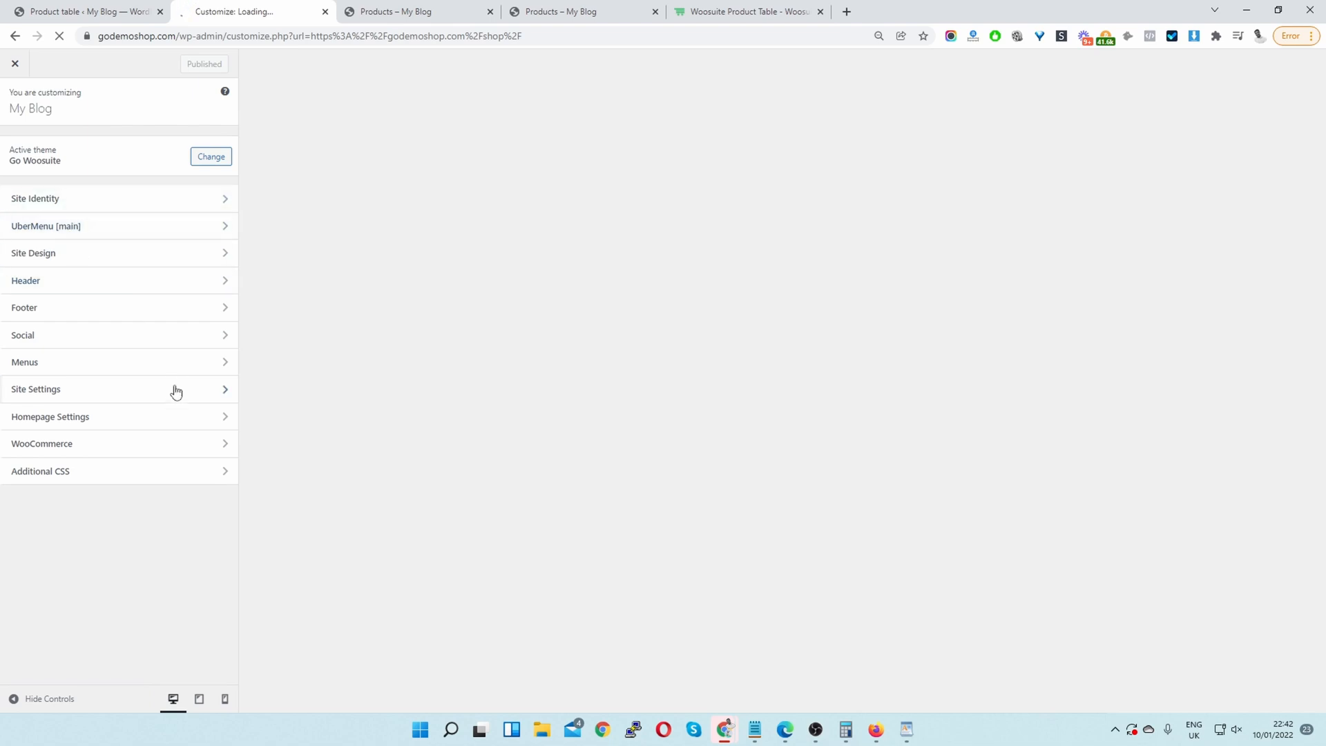
{"action": "left_click", "coordinate": [98, 453]}
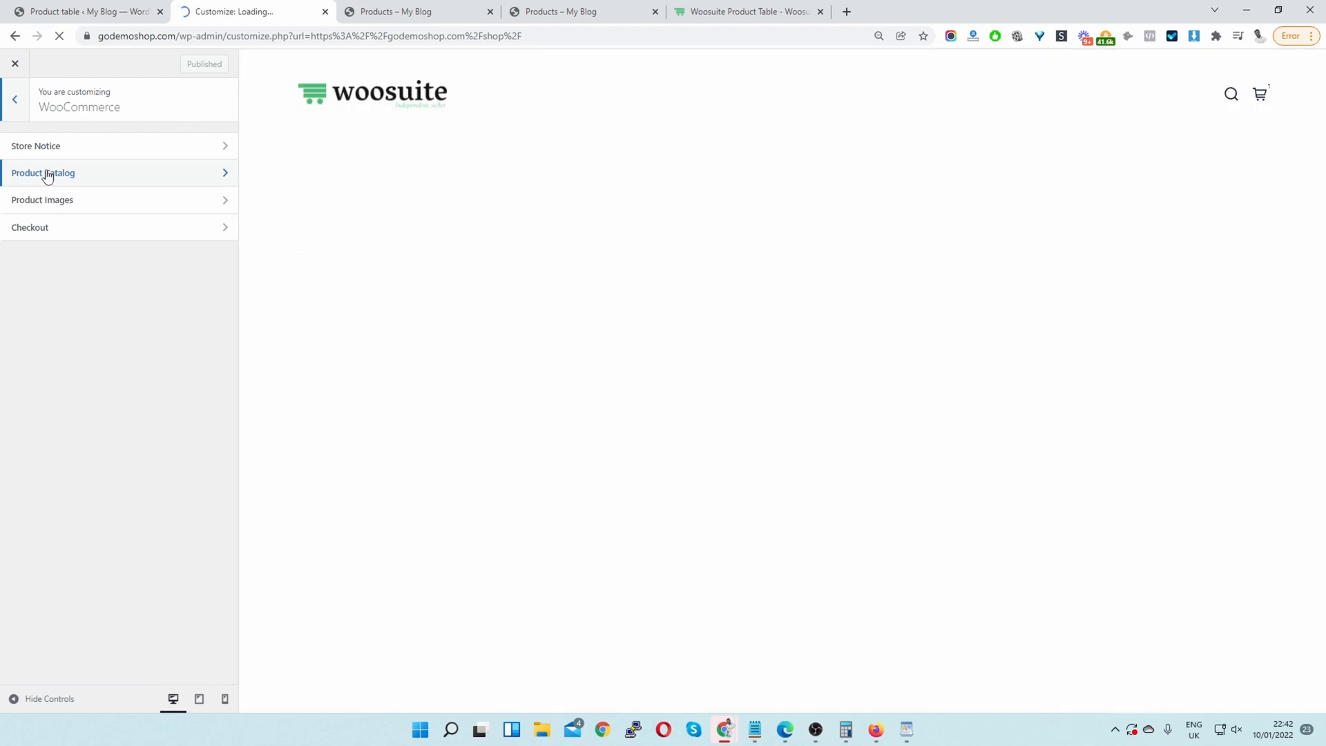
{"action": "left_click", "coordinate": [45, 177]}
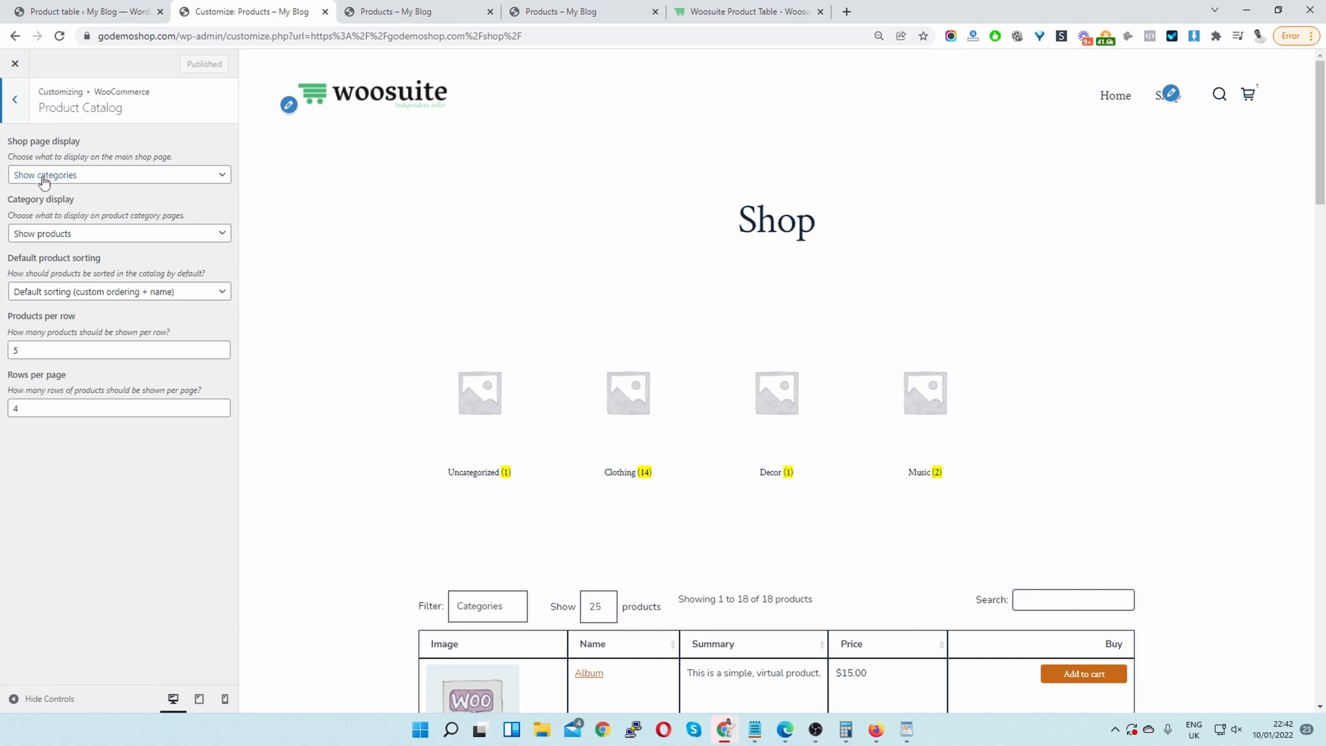
- Set the shop page display to Show products and check the product table in the shop page preview
{"action": "scroll", "coordinate": [541, 364], "scroll_direction": "down", "scroll_amount": 4}
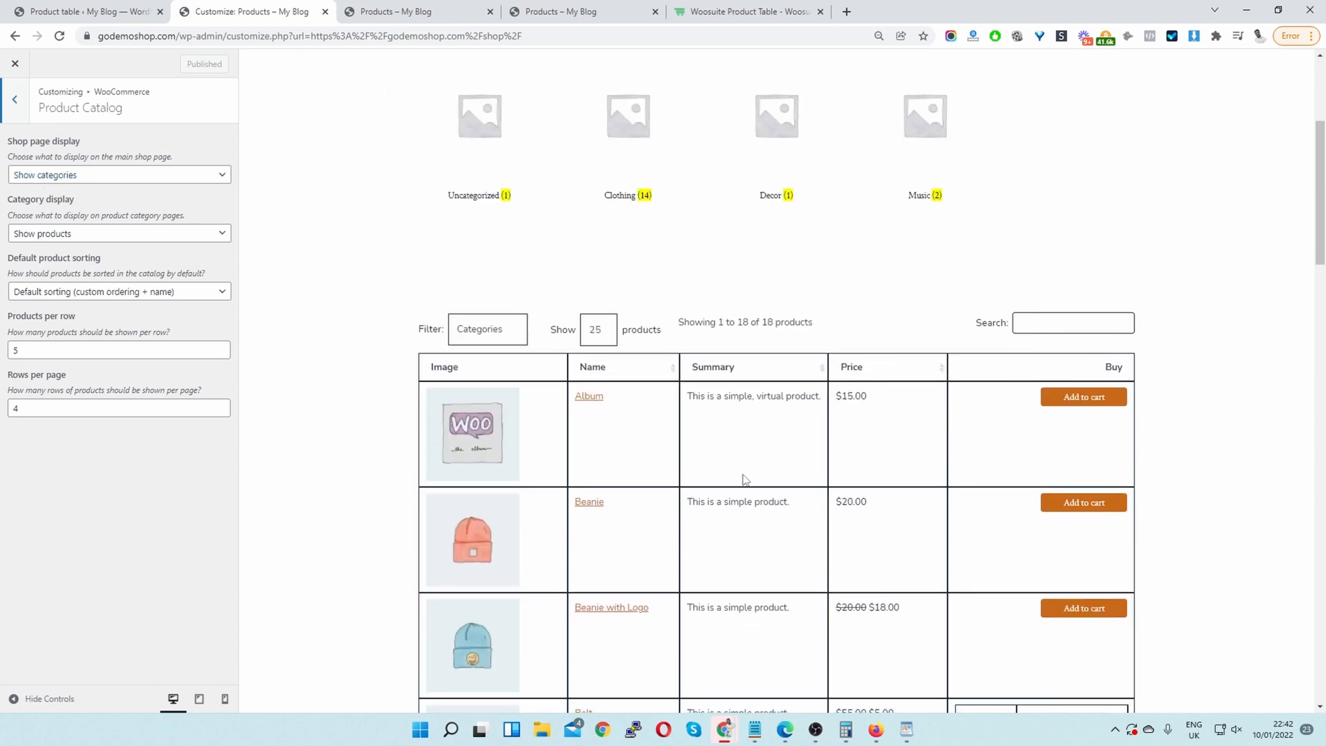
{"action": "left_click", "coordinate": [125, 176]}
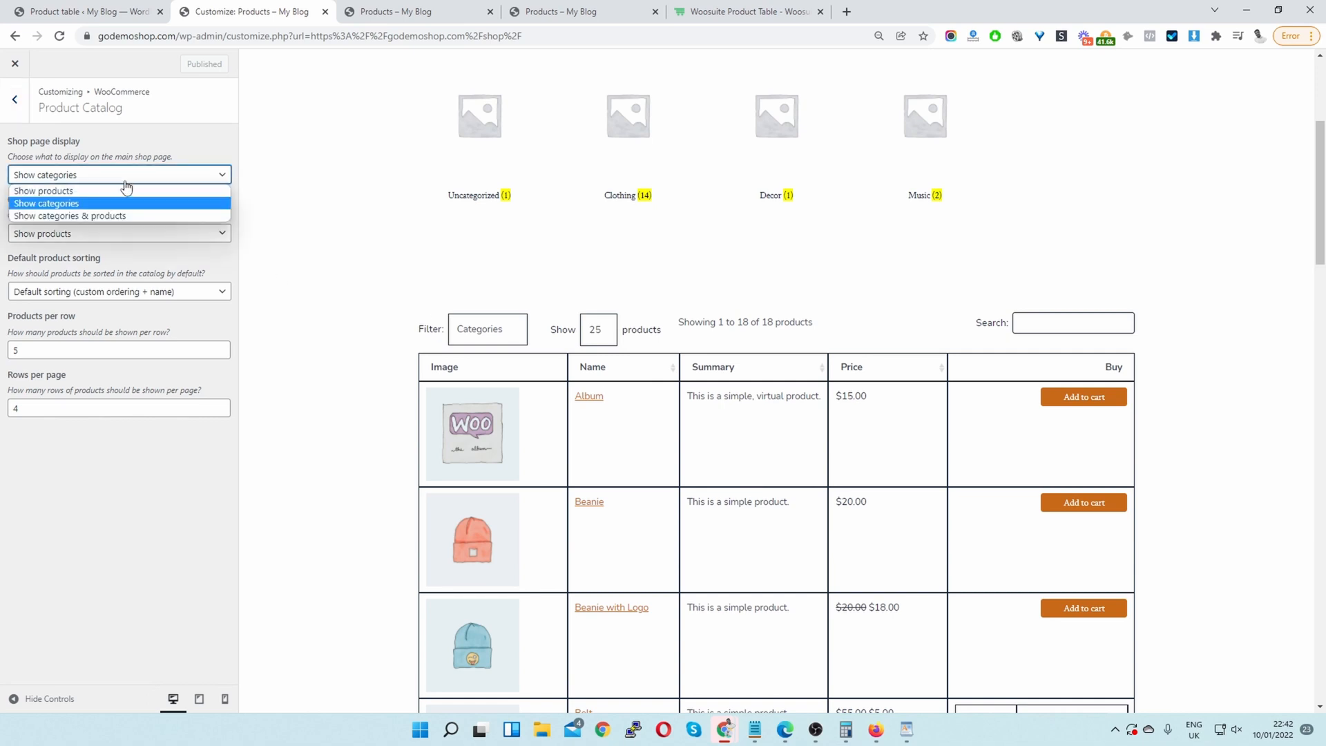
{"action": "left_click", "coordinate": [78, 192]}
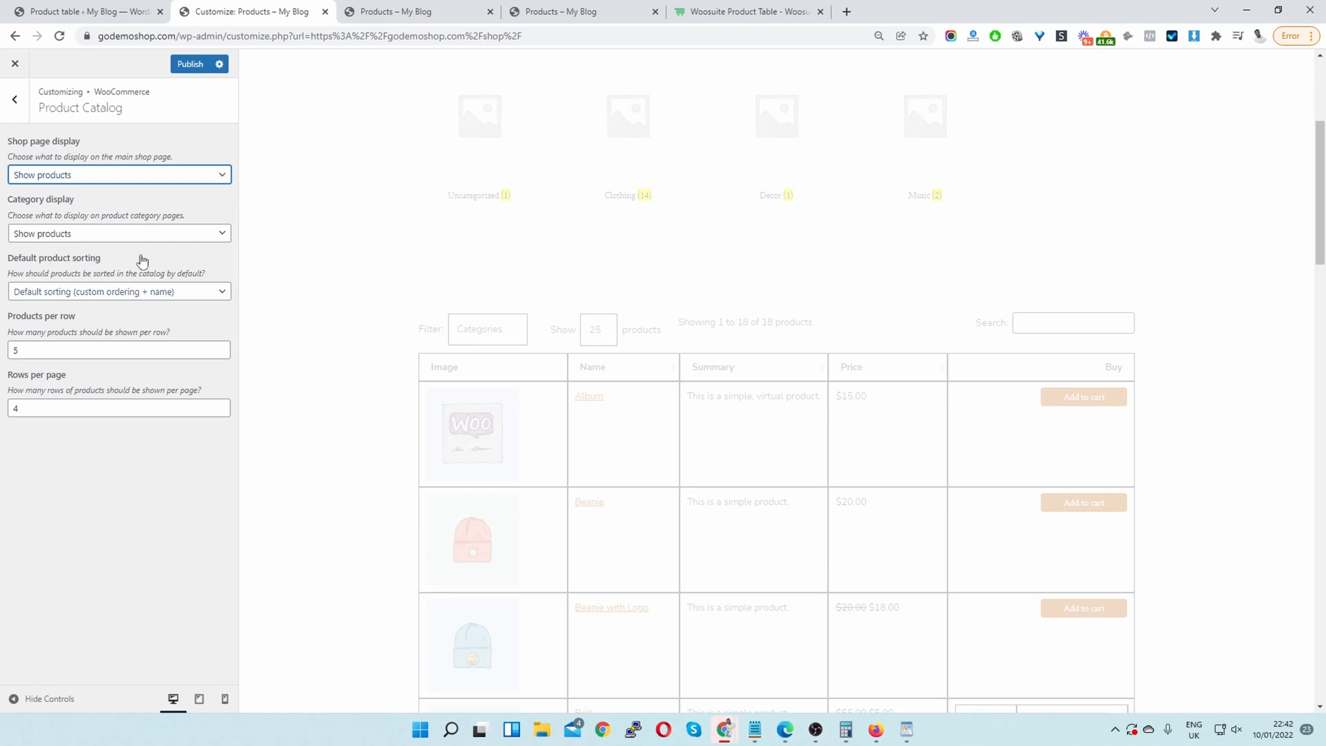
{"action": "scroll", "coordinate": [547, 251], "scroll_direction": "down", "scroll_amount": 1}
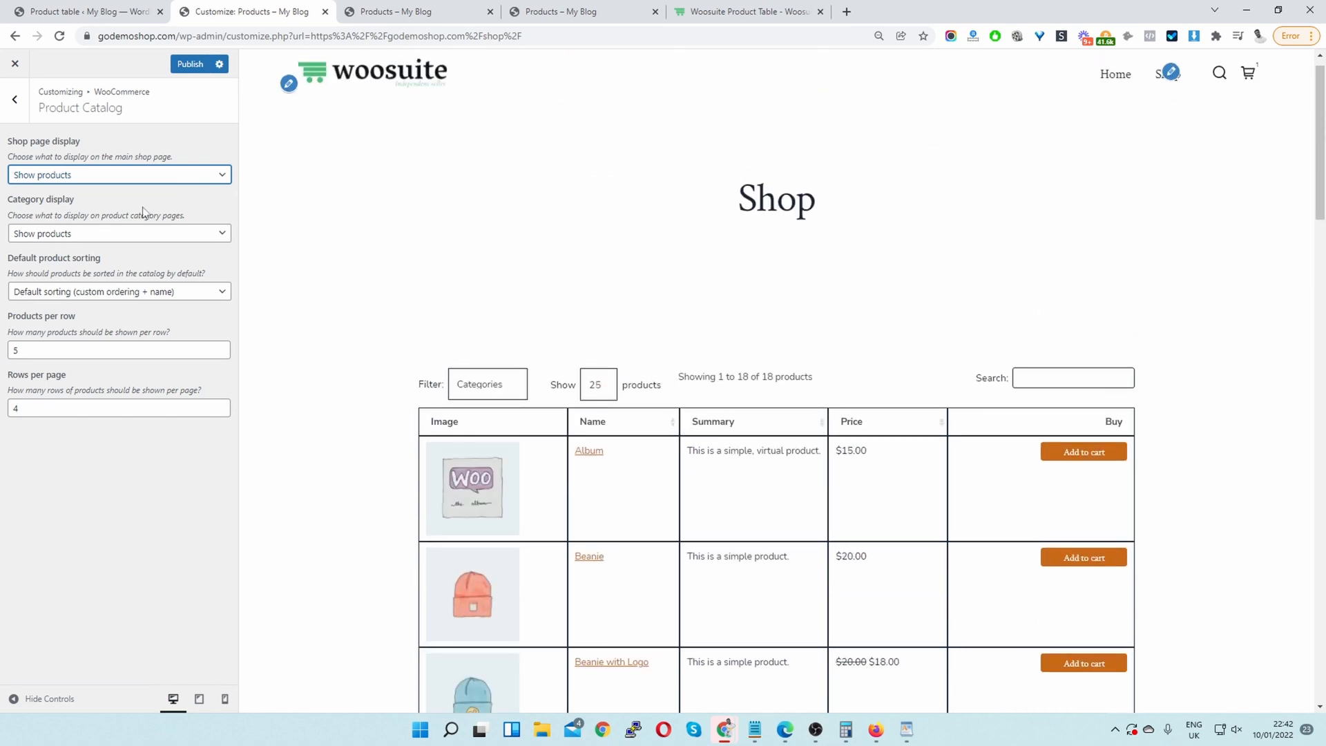
- Set the shop page display to Show categories and publish the Product Catalog settings
{"action": "left_click", "coordinate": [90, 175]}
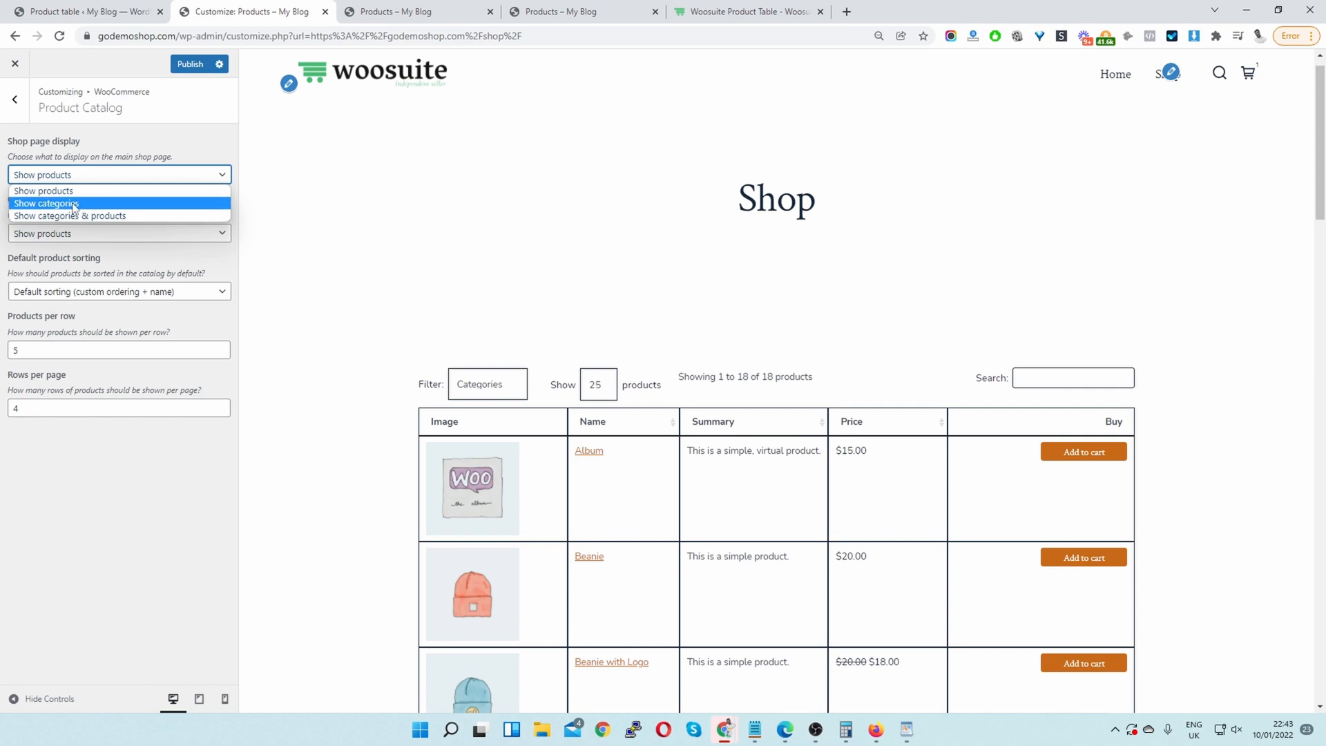
{"action": "left_click", "coordinate": [74, 204]}
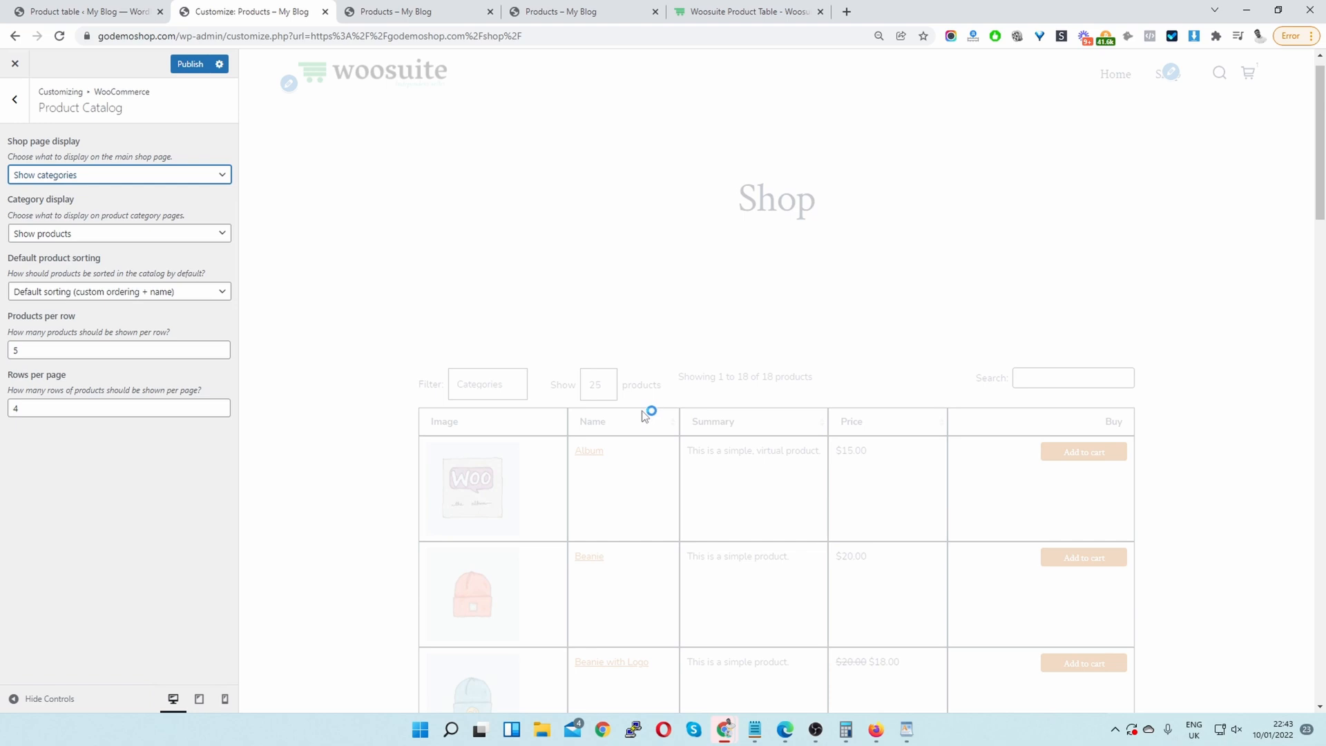
{"action": "left_click", "coordinate": [201, 175]}
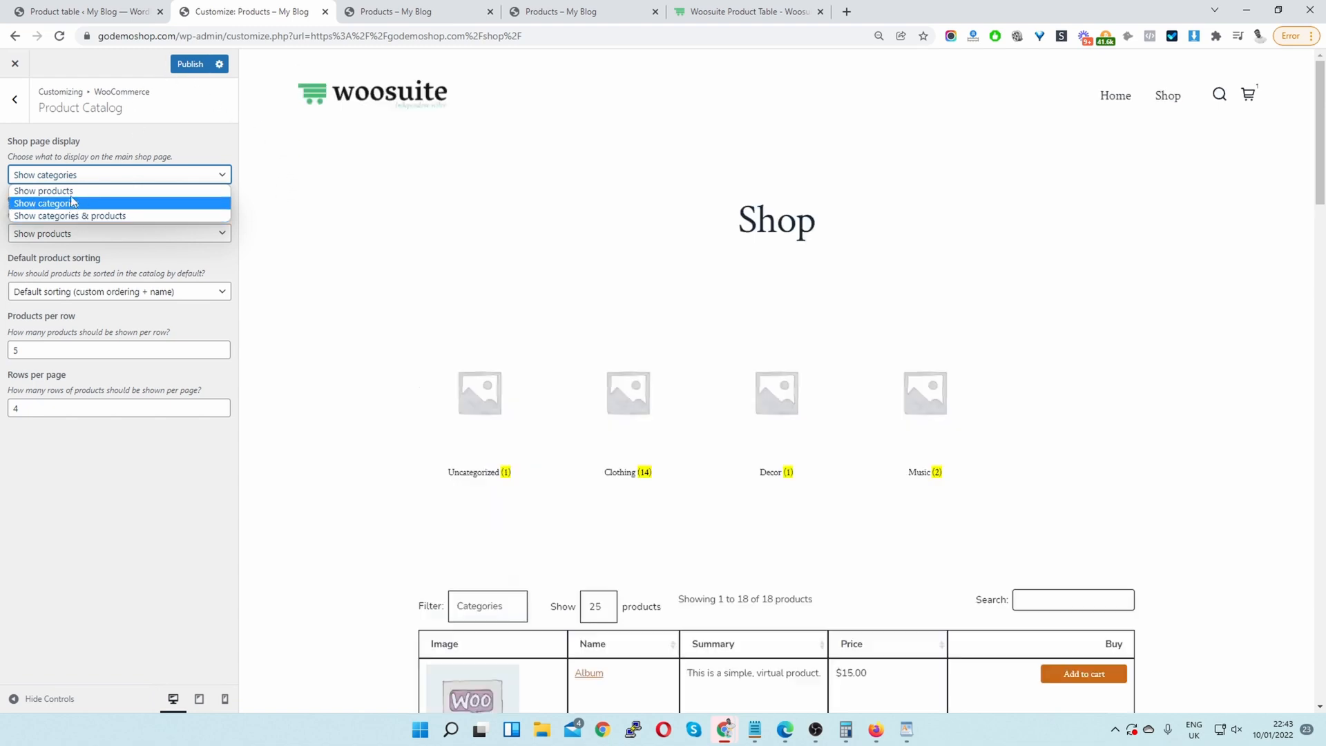
{"action": "left_click", "coordinate": [93, 129]}
{"action": "left_click", "coordinate": [199, 63]}
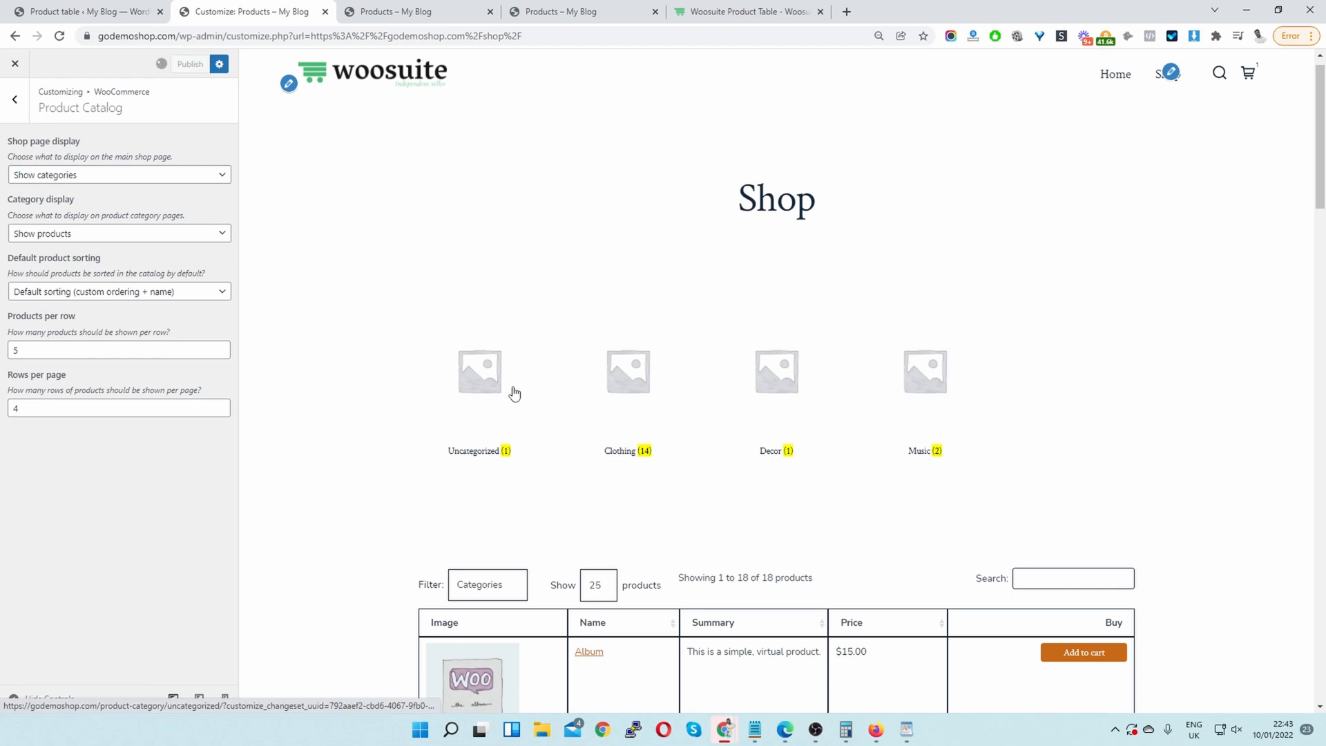